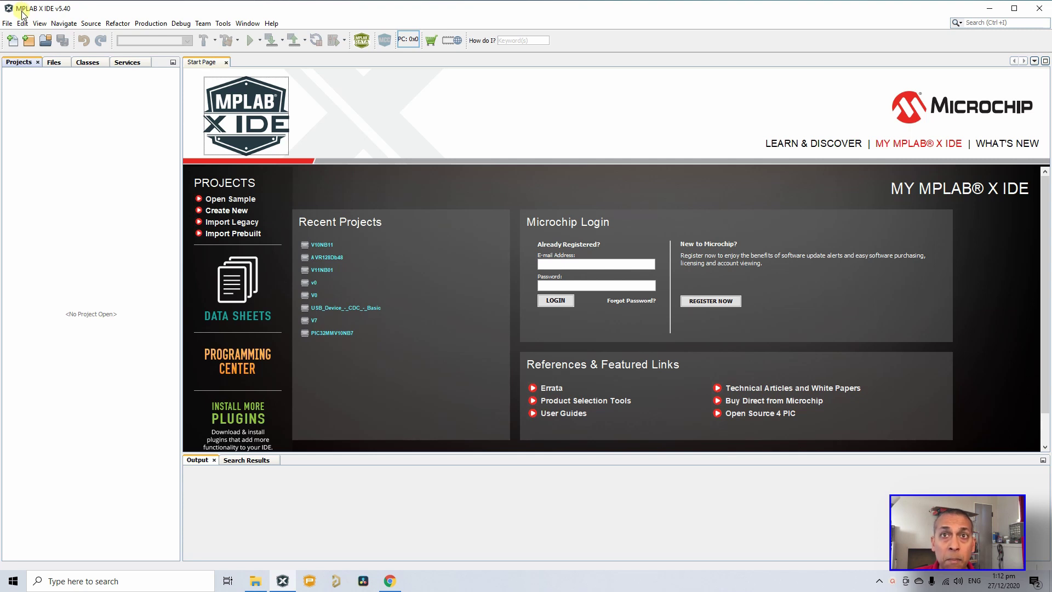
Step: Start a new standalone Microchip Embedded project and set its device to AVR128DB48
left_click(7, 23)
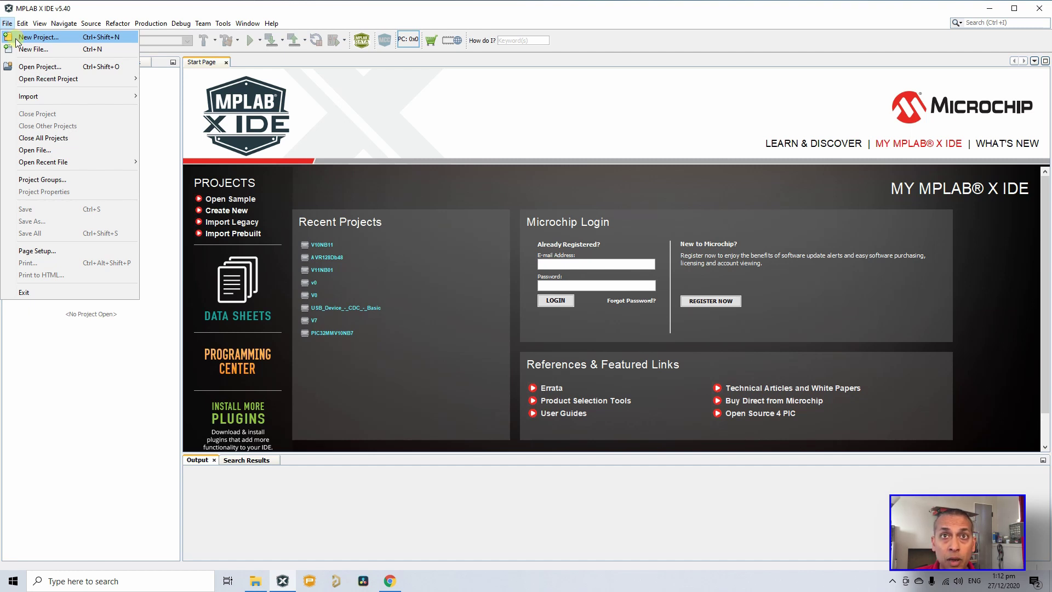
left_click(17, 40)
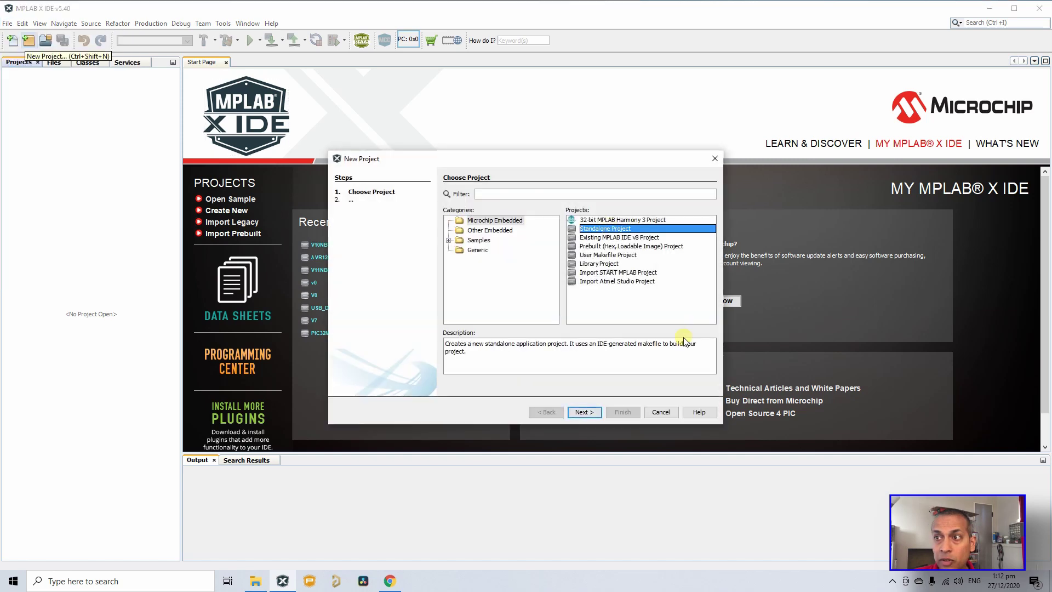
left_click(584, 412)
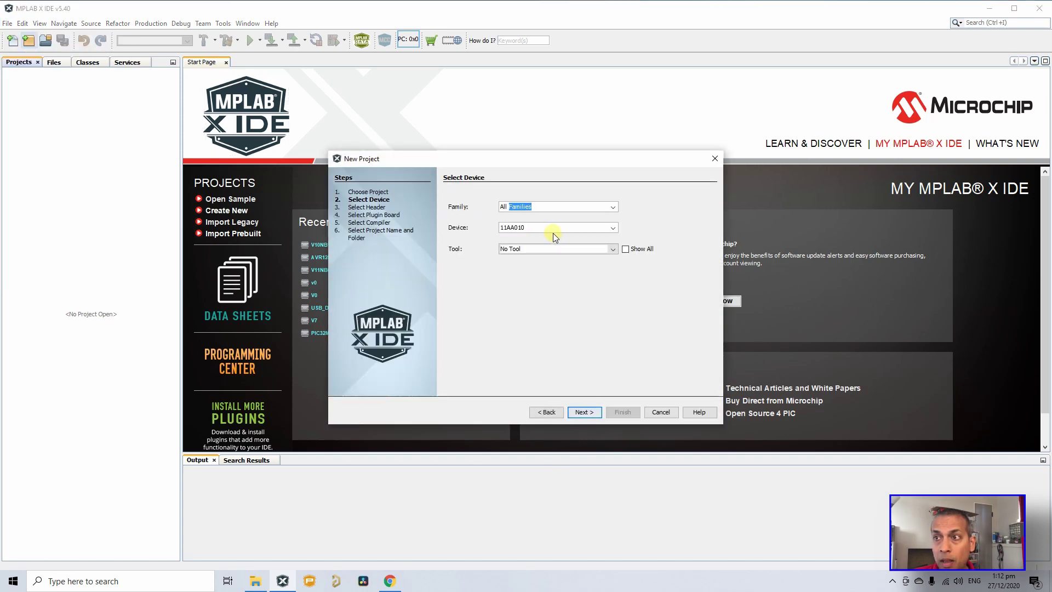
double_click(541, 231)
type("a")
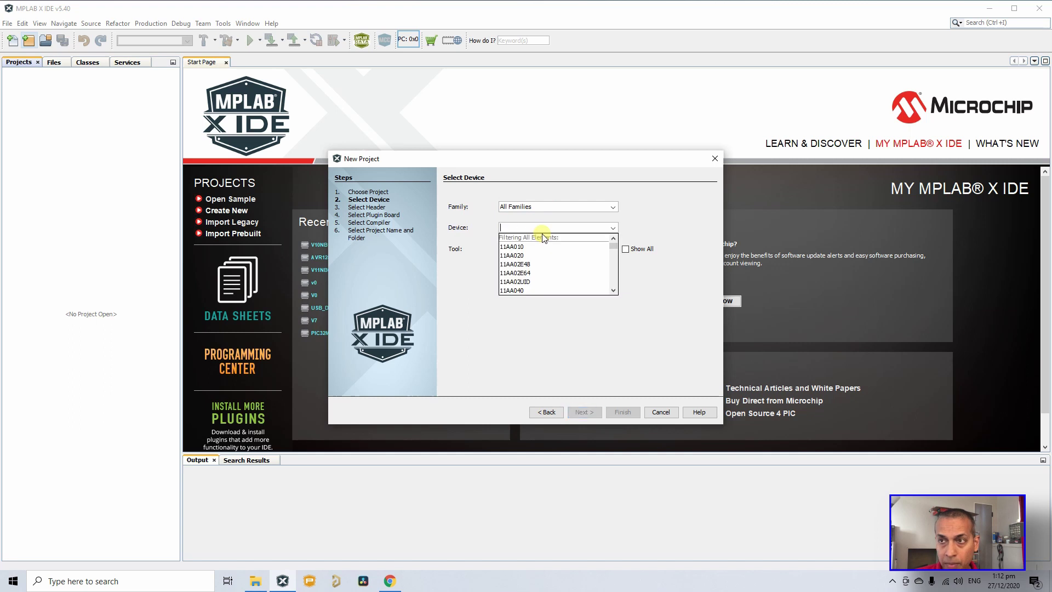
type("VR12")
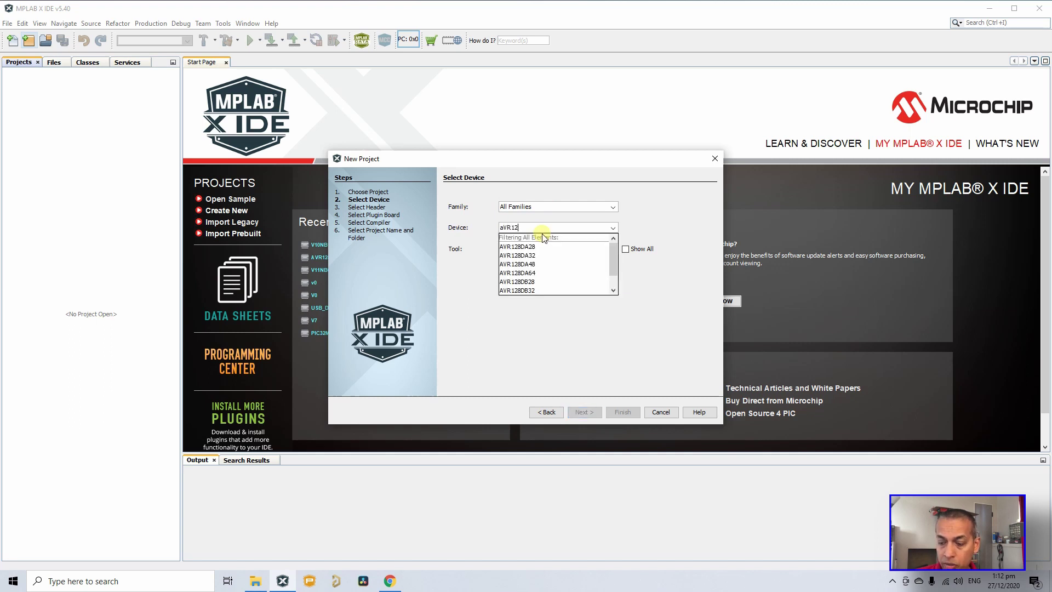
type("8dB")
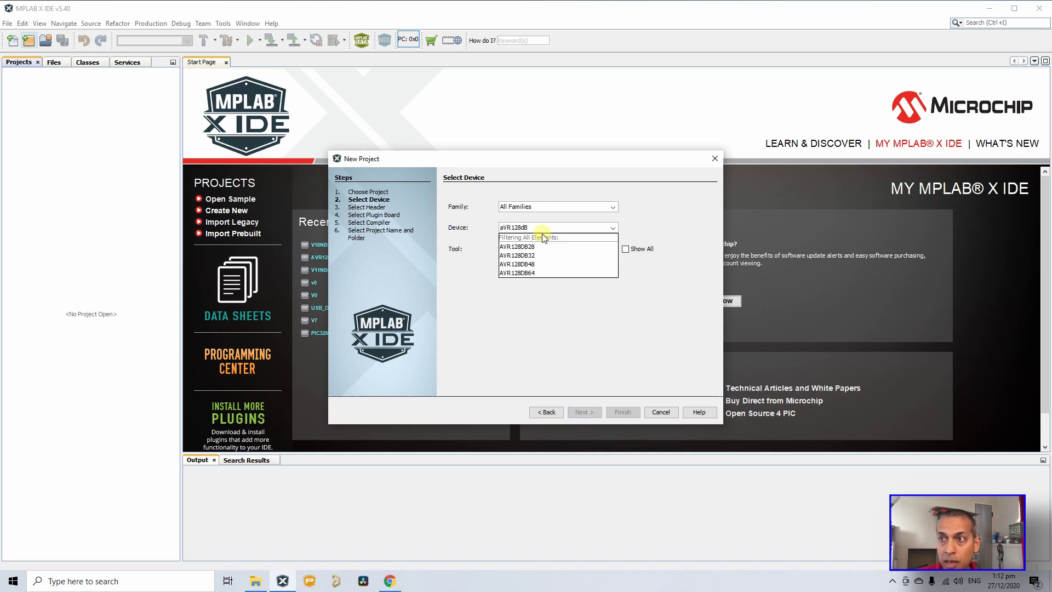
left_click(528, 265)
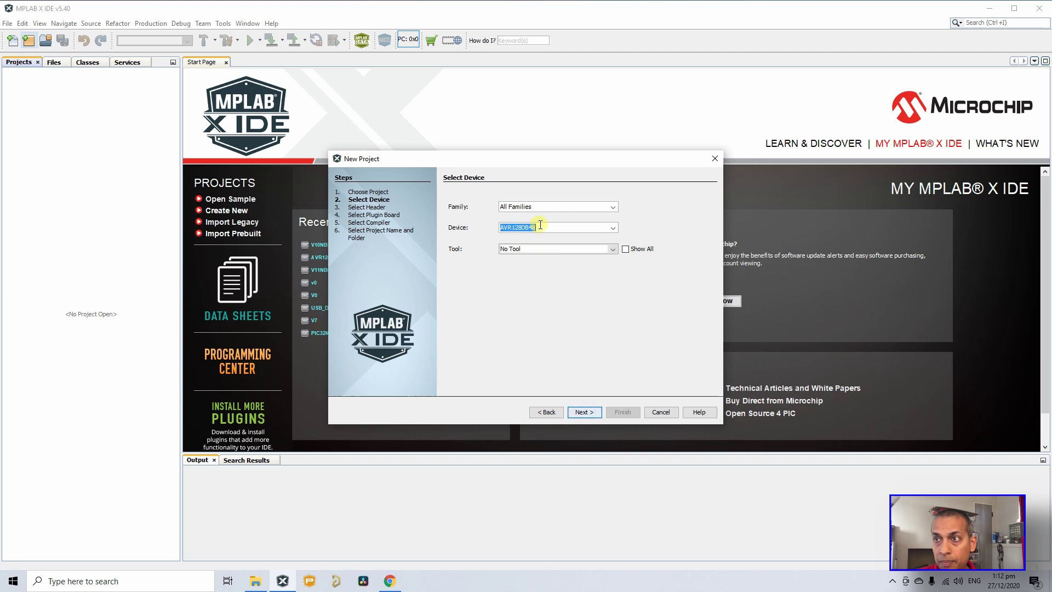
Step: Set the connected AVR128DB48 Curiosity Nano board as the project's tool and continue to the compiler selection
left_click(611, 249)
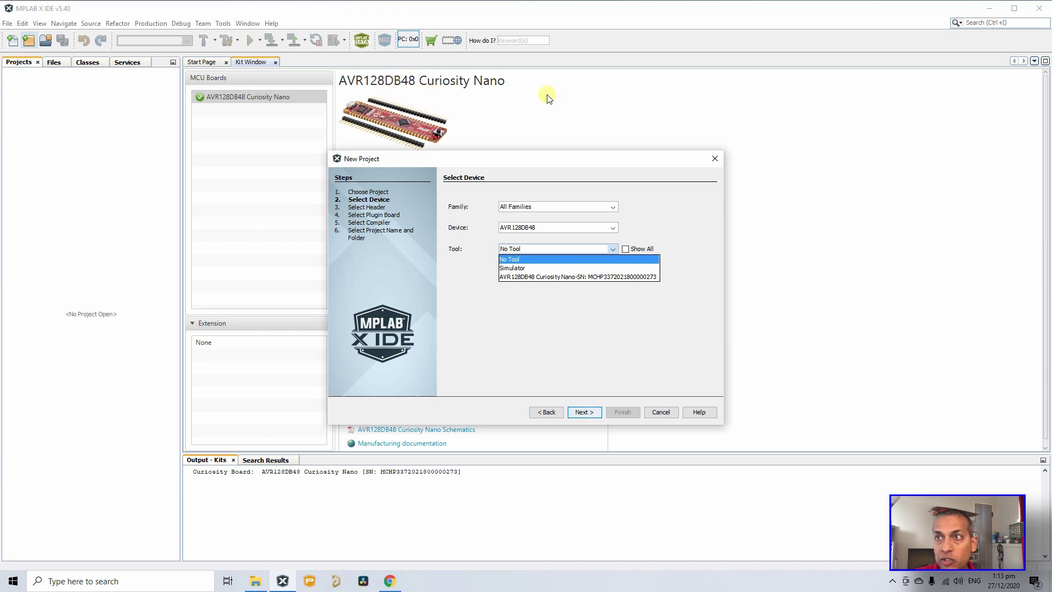
left_click(463, 275)
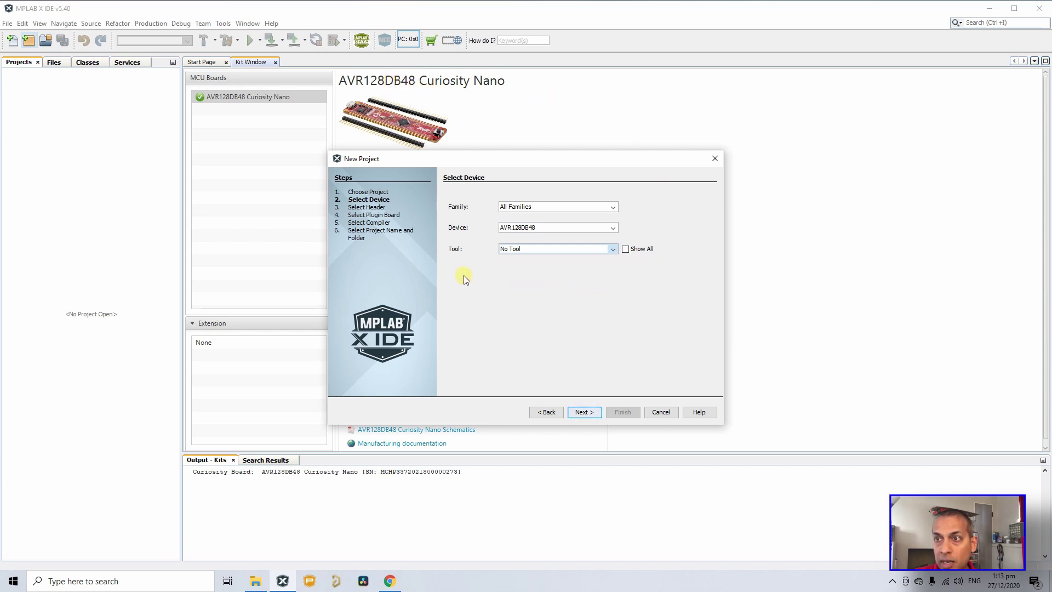
left_click(612, 251)
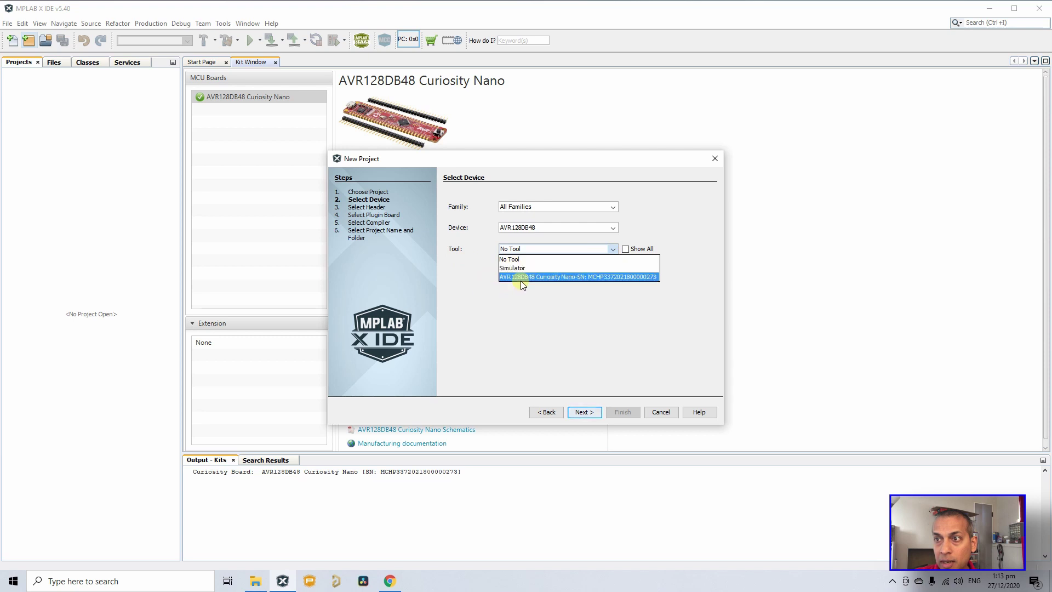
left_click(580, 277)
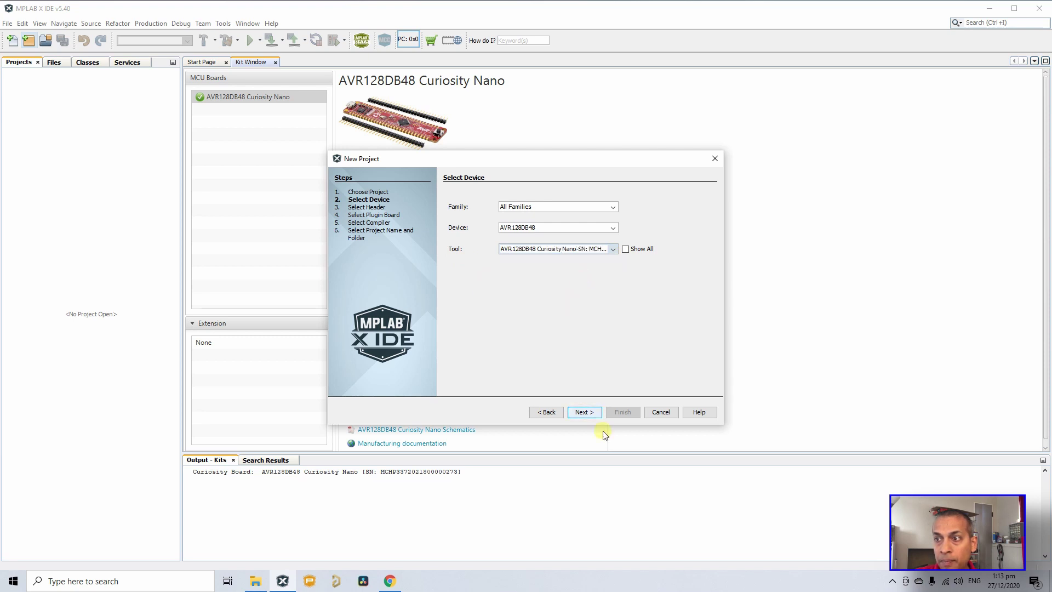
left_click(583, 412)
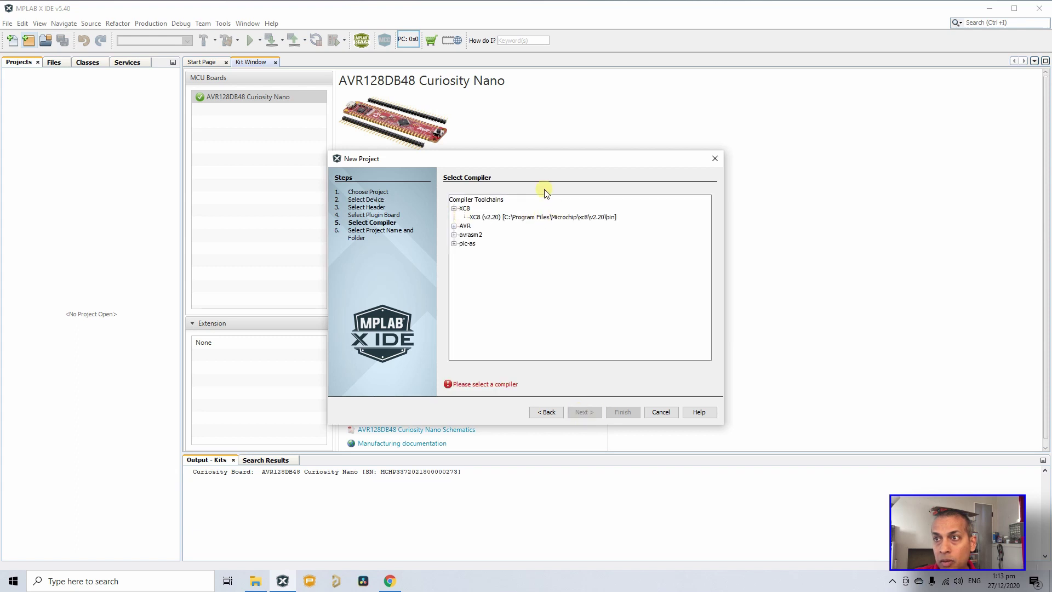
Step: Choose the XC8 (v2.20) compiler and create the project with the name AVR128DB48First
left_click(519, 217)
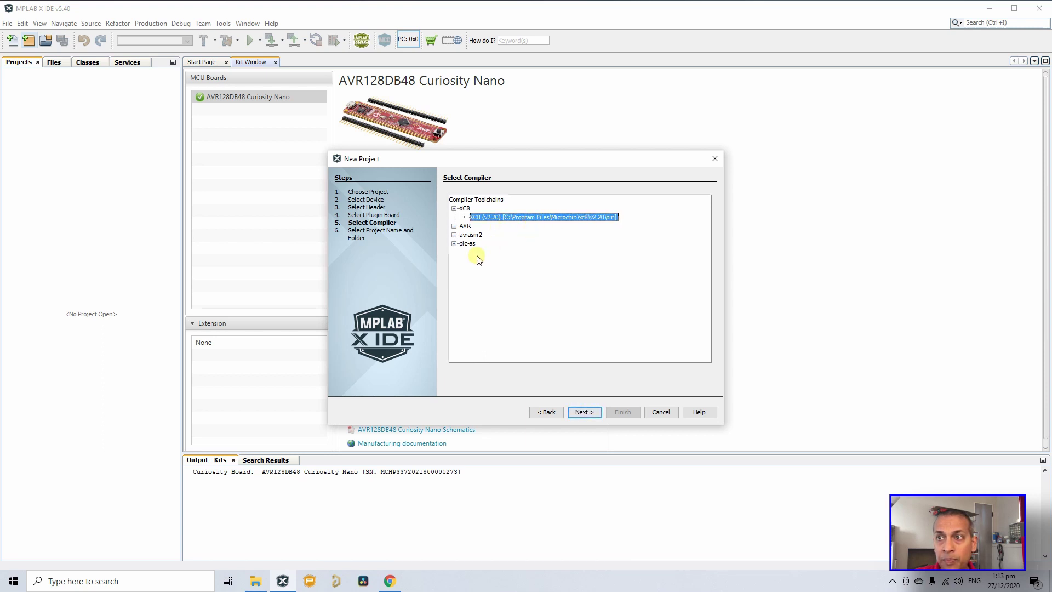
left_click(583, 412)
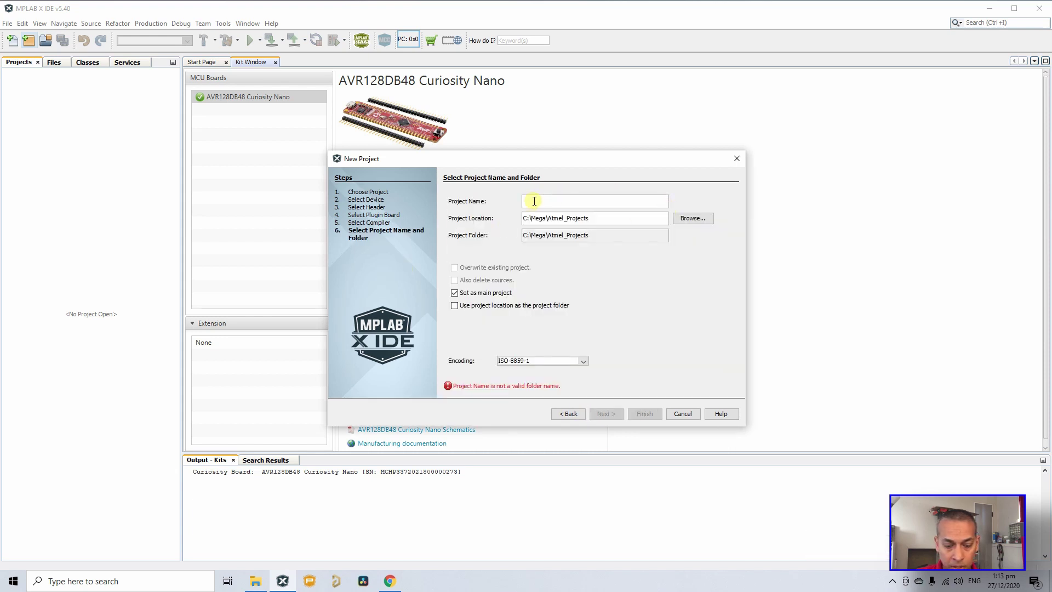
type("AVR128")
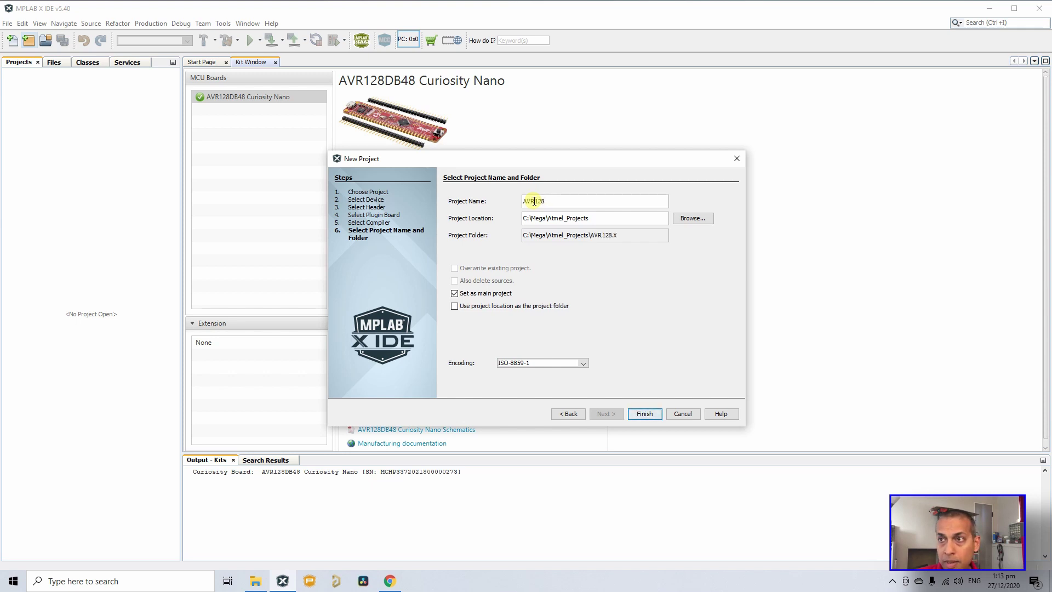
type("DB48")
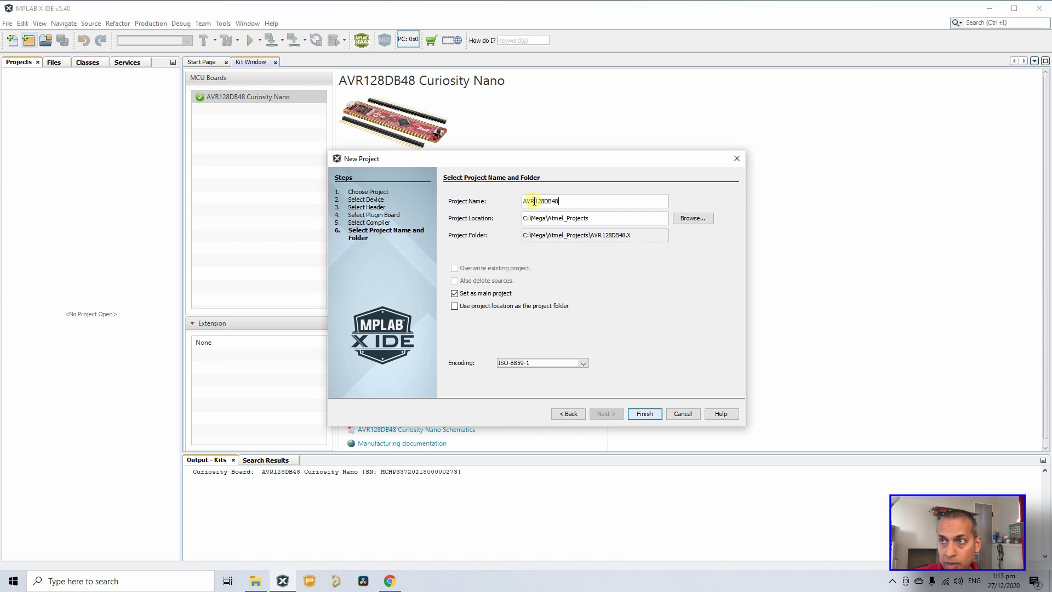
type("First")
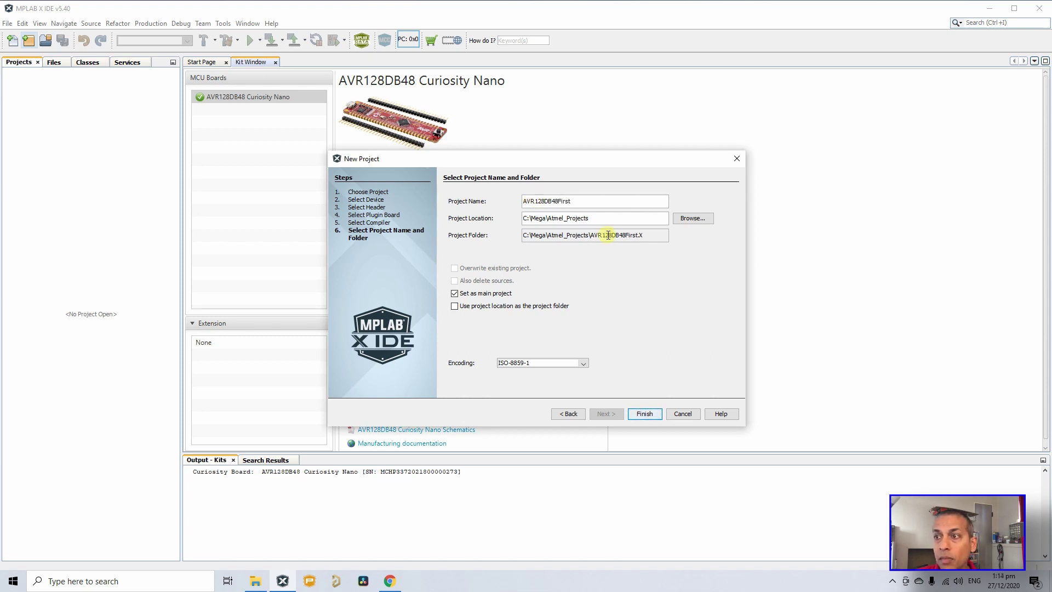
left_click(644, 414)
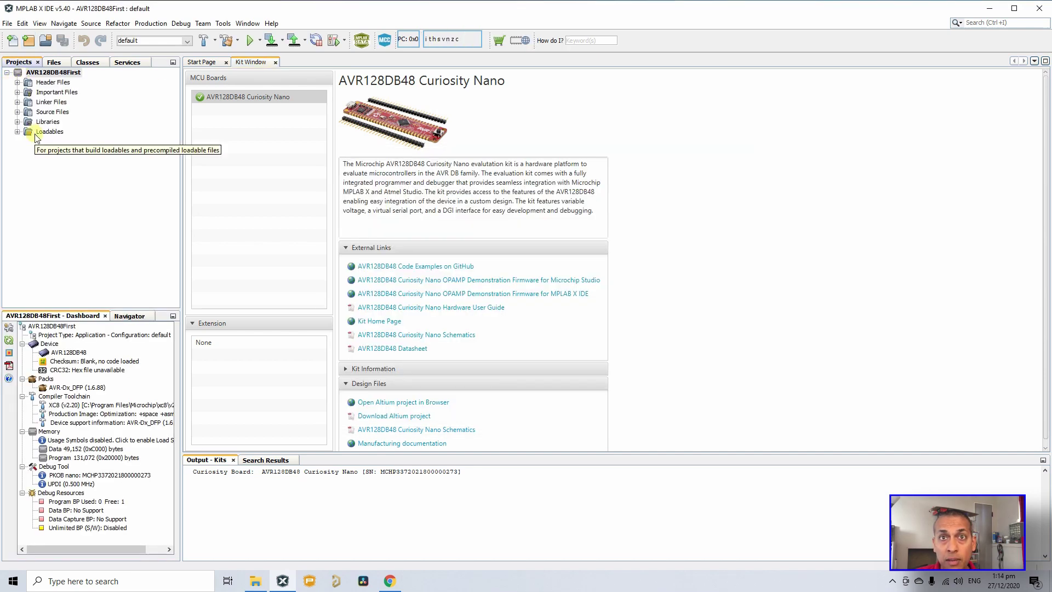
Step: Launch the MPLAB Code Configurator for the project and save its configuration file as MyConfig.mc3
left_click(201, 63)
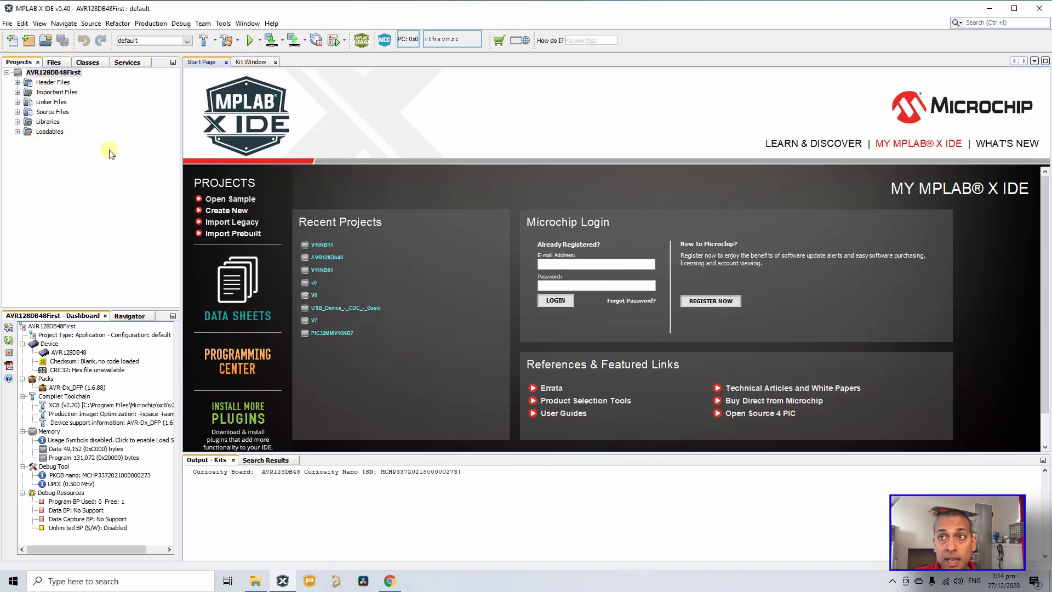
left_click(386, 44)
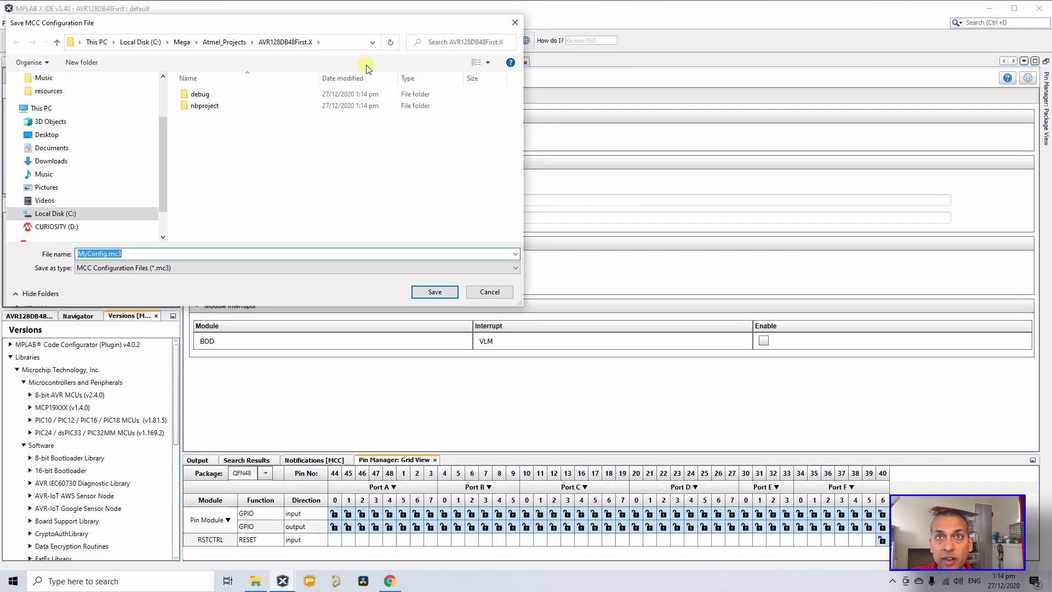
left_click(423, 296)
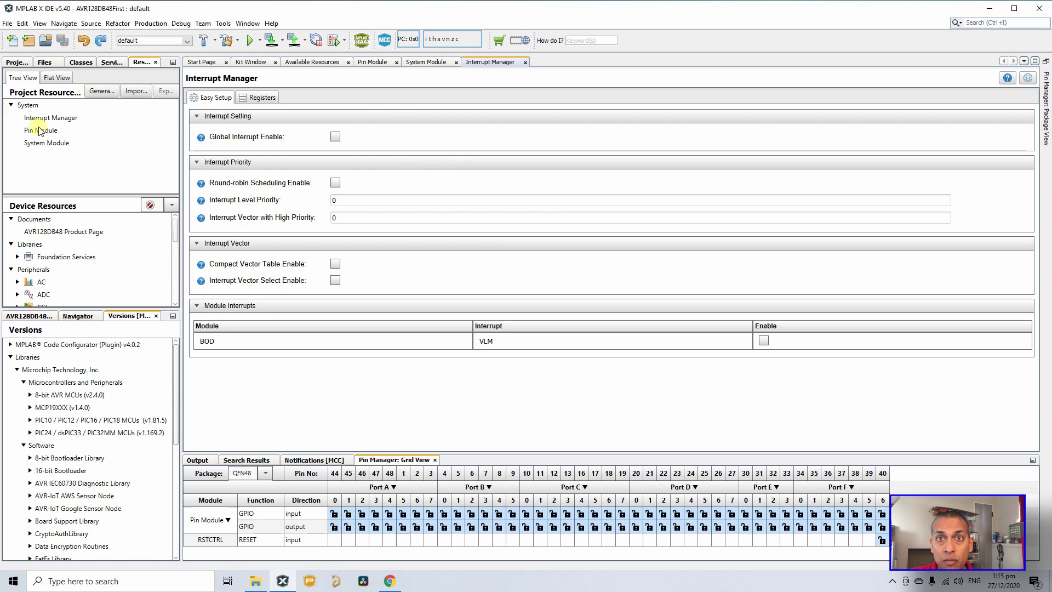
Step: Set the System Module's clock source to External Clock with an external clock frequency of 16000000 Hz
left_click(65, 146)
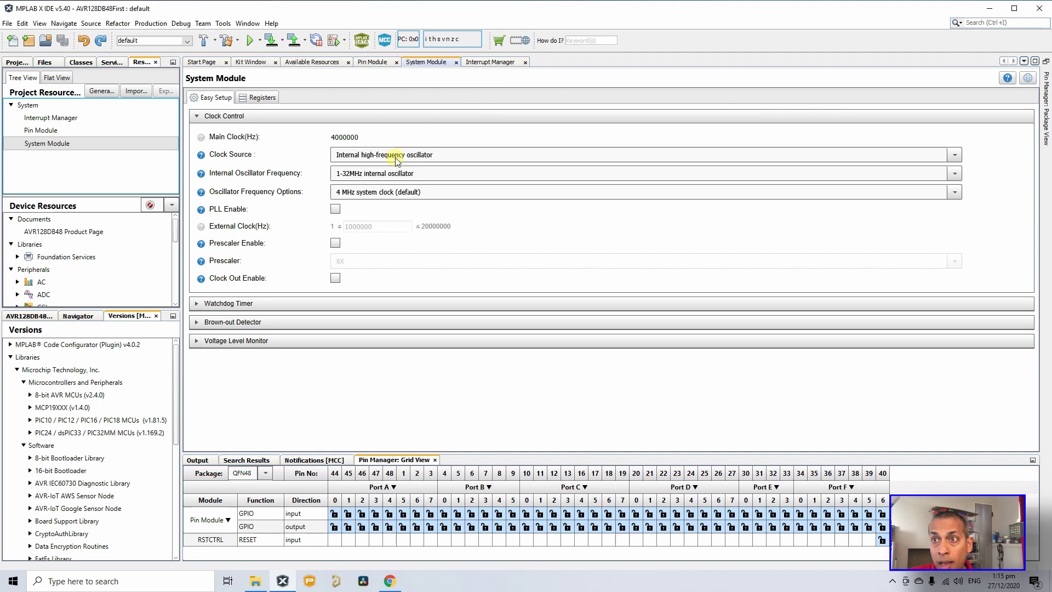
left_click(956, 156)
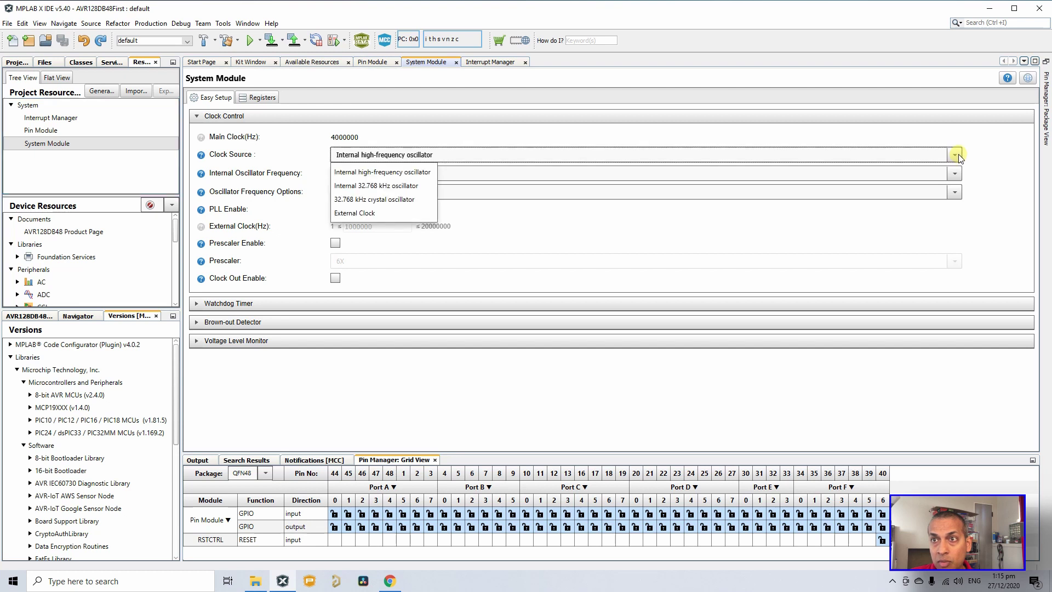
left_click(366, 214)
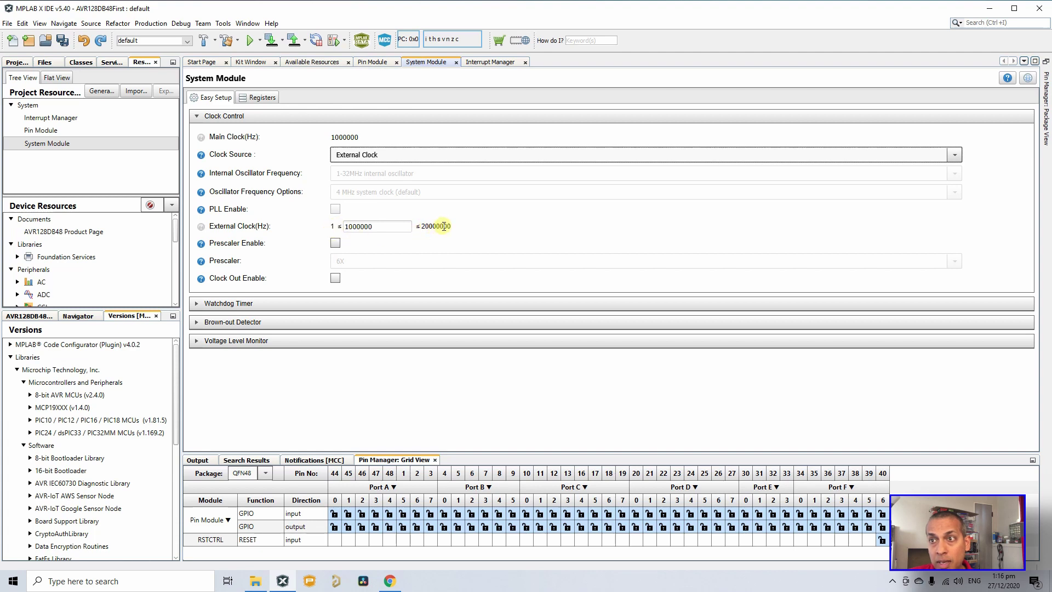
double_click(346, 226)
type("160")
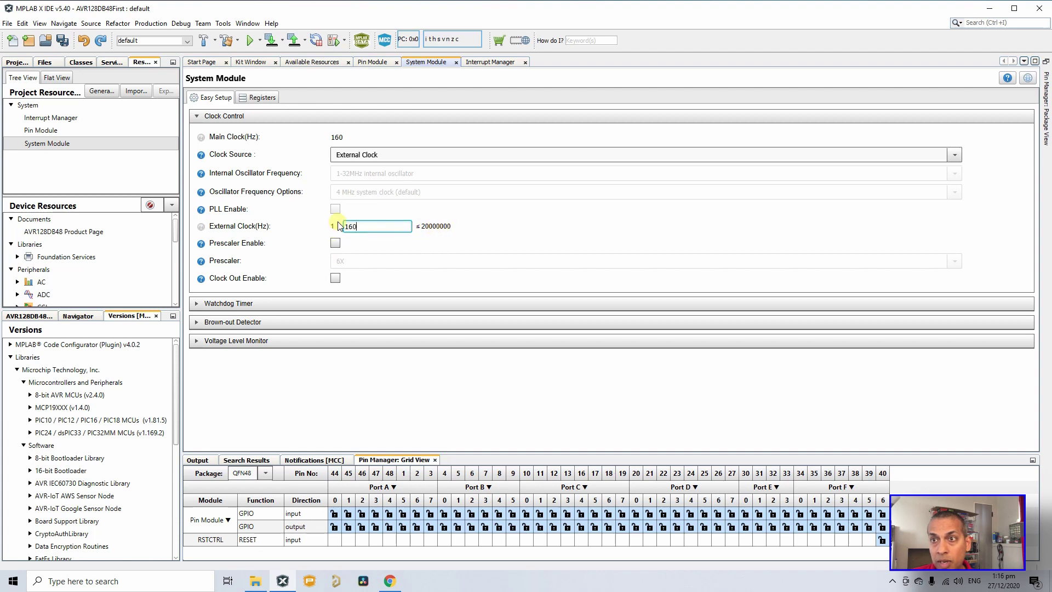
type("00000")
key("Return")
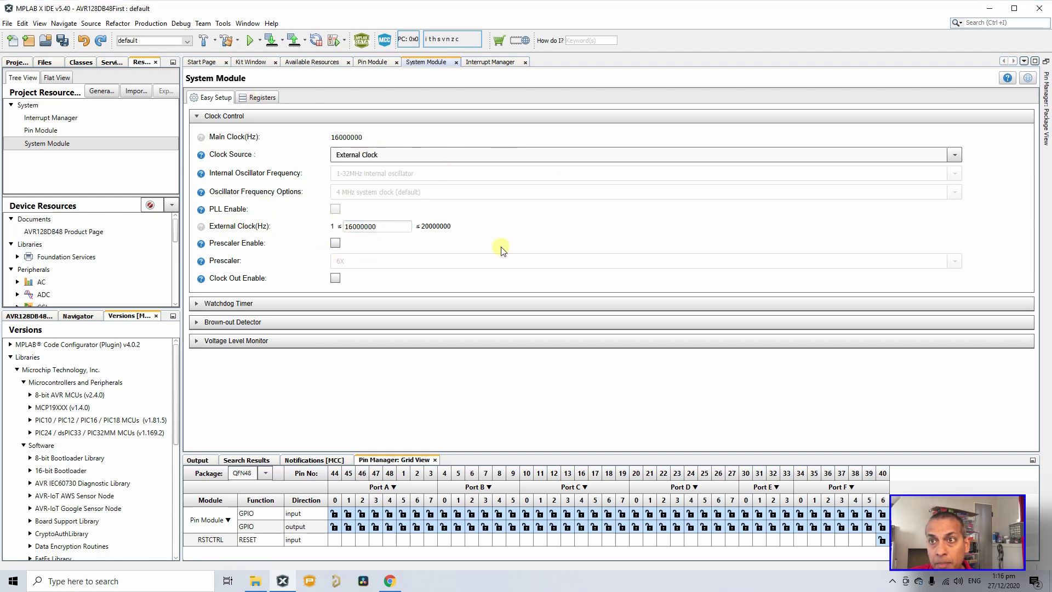
Step: Examine the System Module's Watchdog Timer, Brown-out Detector and Voltage Level Monitor settings, and enlarge the Pin Manager grid
left_click(221, 305)
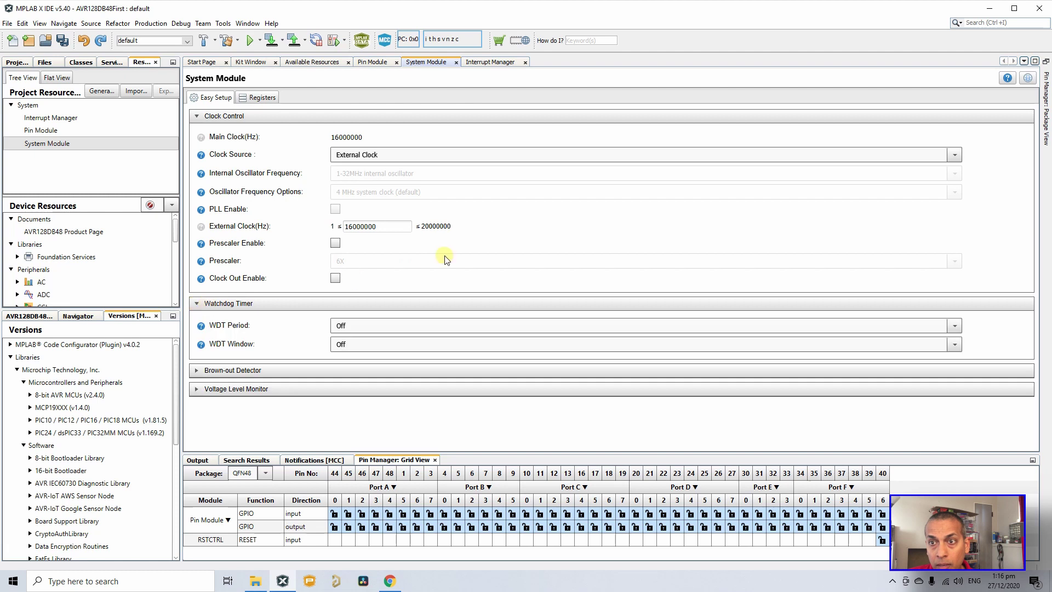
left_click(204, 371)
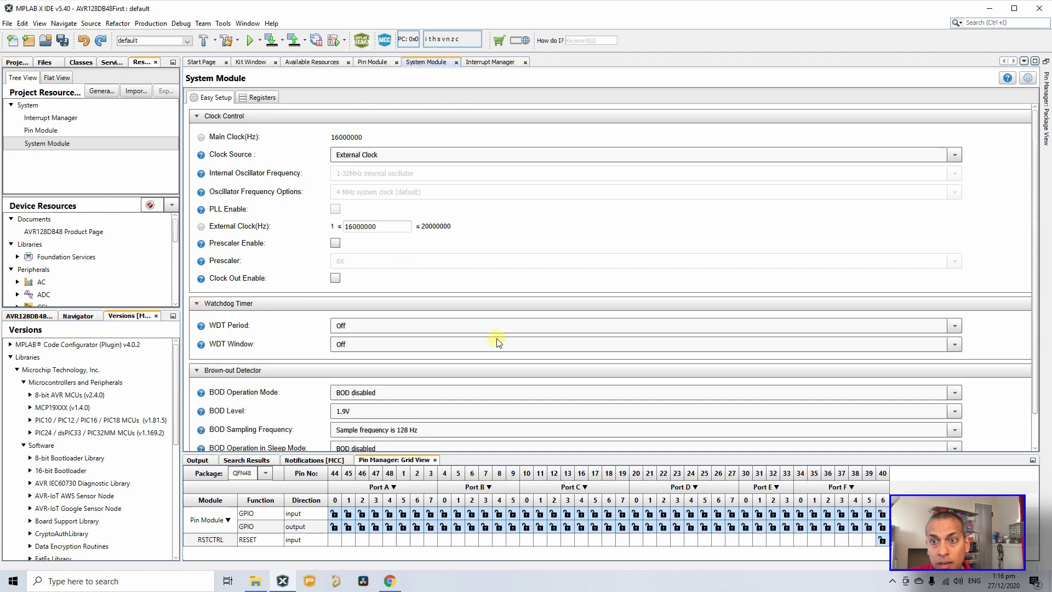
scroll(497, 339, "down", 1)
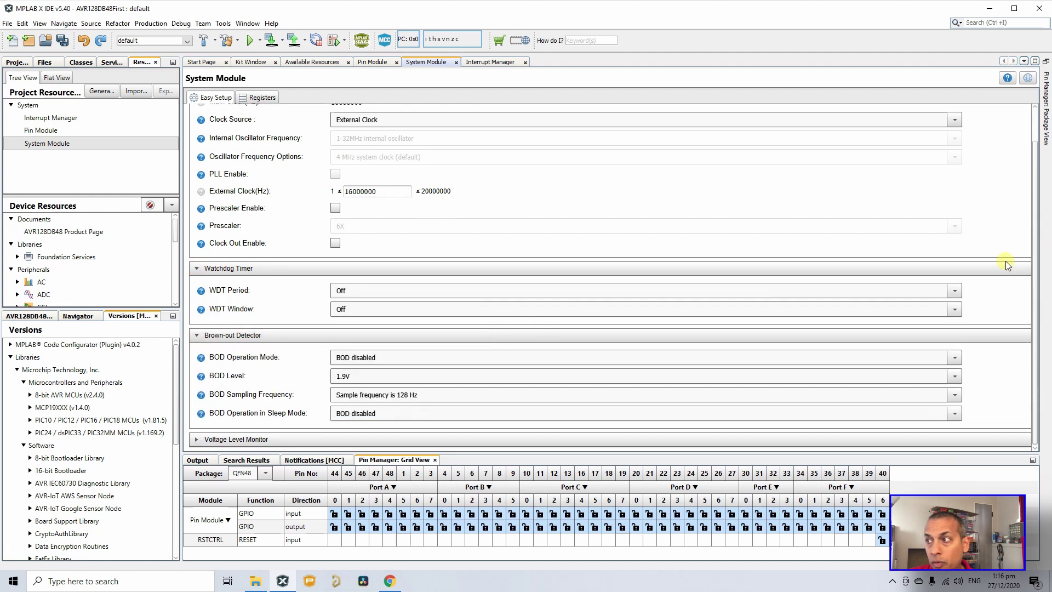
left_click(236, 439)
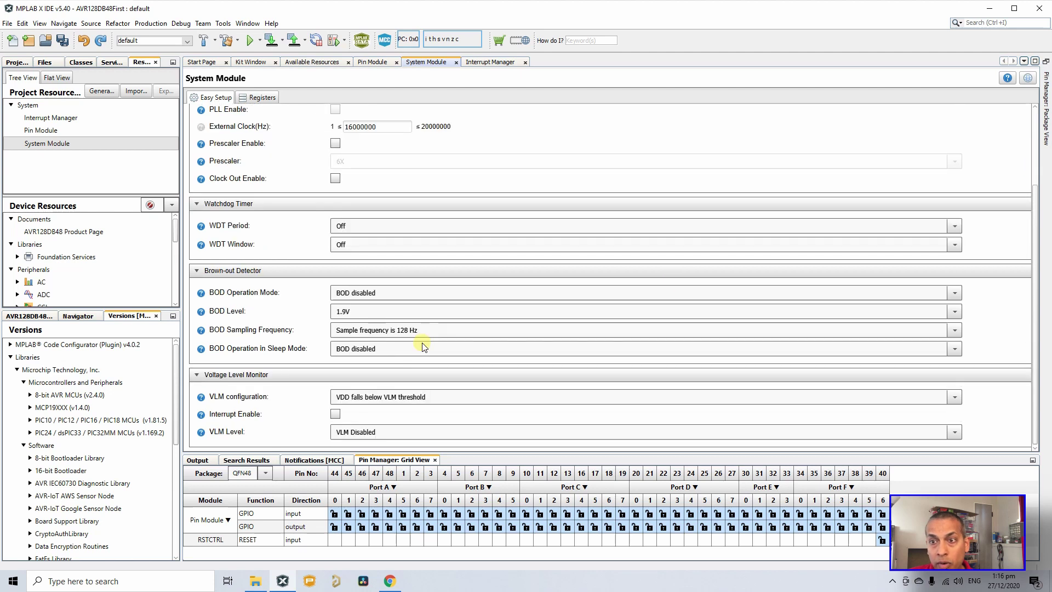
left_click(198, 374)
left_click(197, 268)
left_click(197, 116)
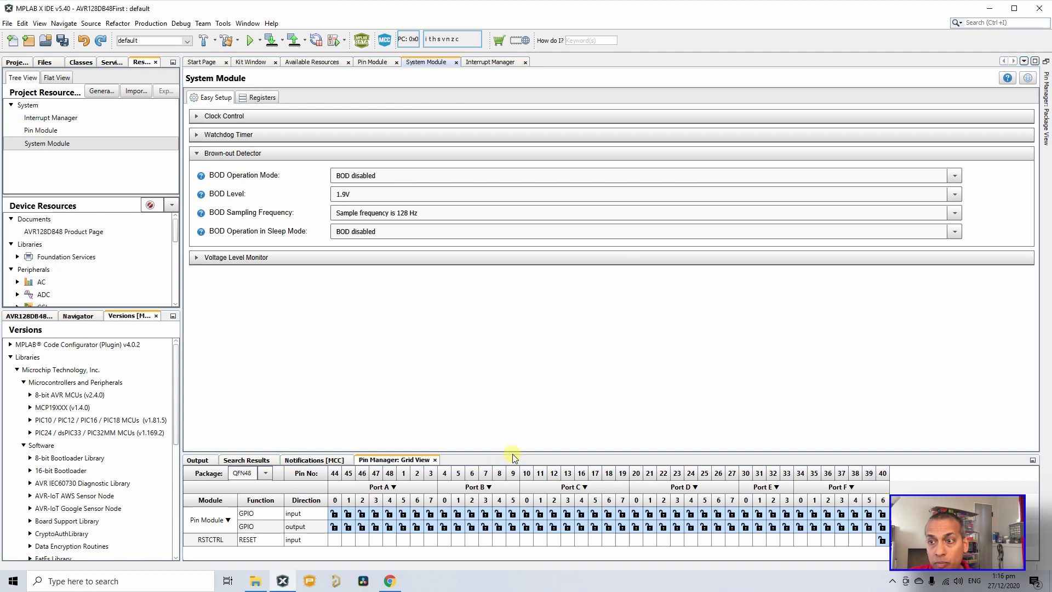
left_click_drag(512, 454, 514, 394)
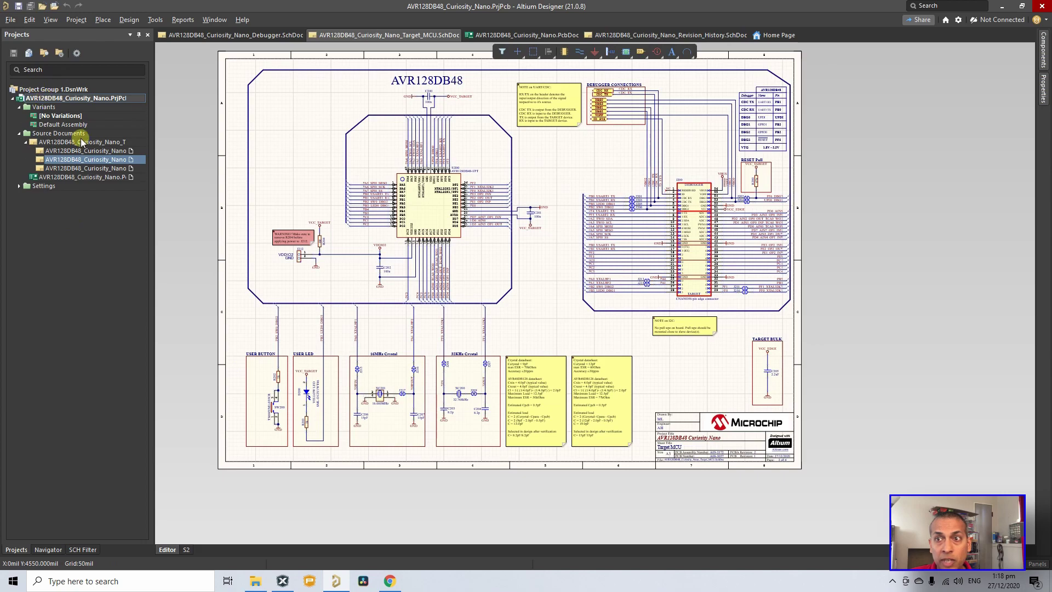
Step: Examine the user LED circuit and its port connection on the Curiosity Nano target MCU schematic in Altium Designer
scroll(299, 406, "up", 4)
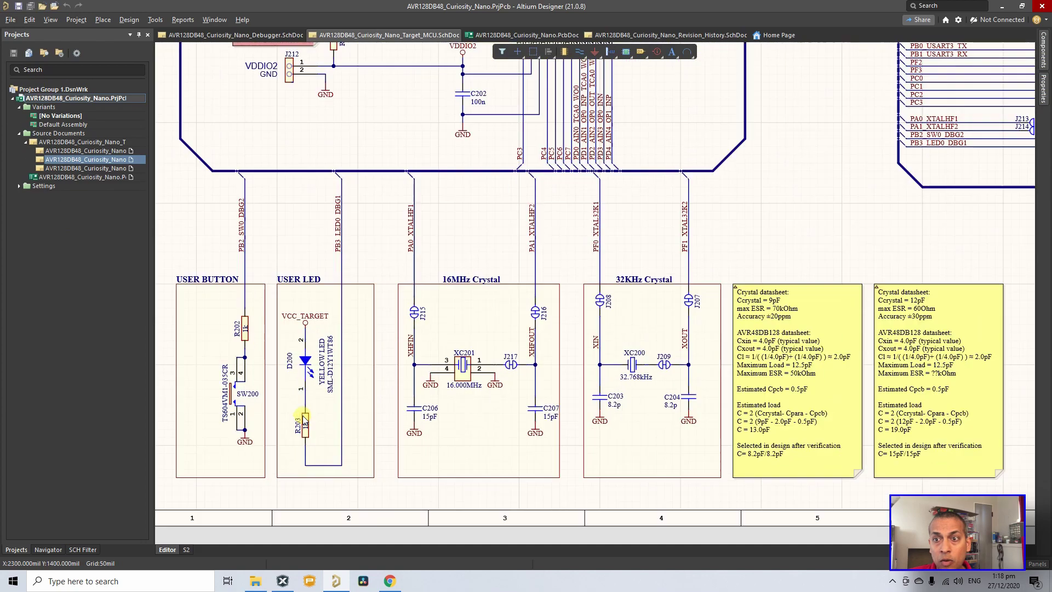
scroll(296, 404, "up", 2)
scroll(424, 301, "down", 2)
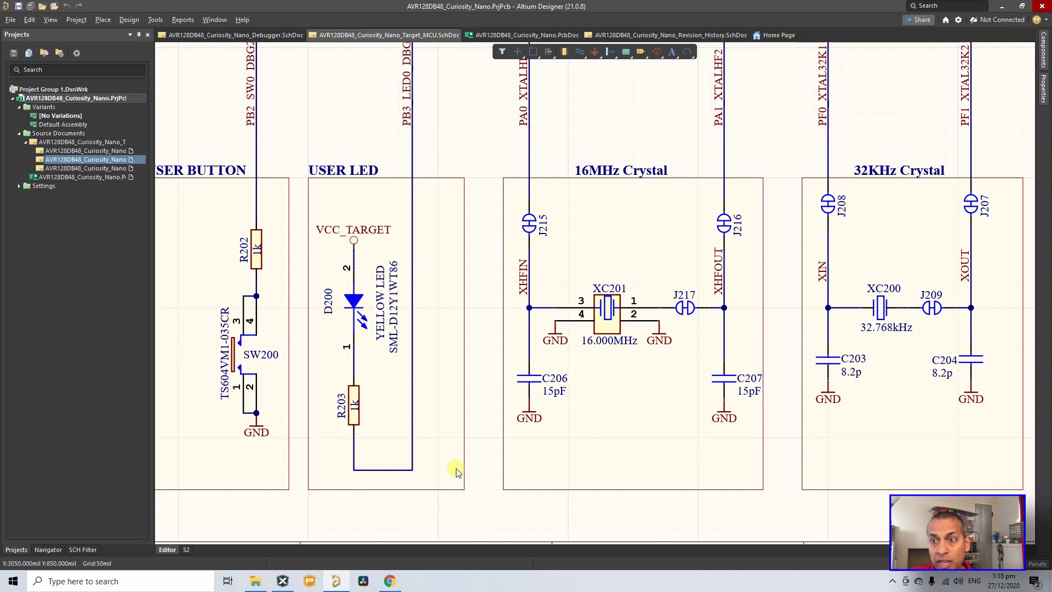
scroll(415, 423, "up", 2)
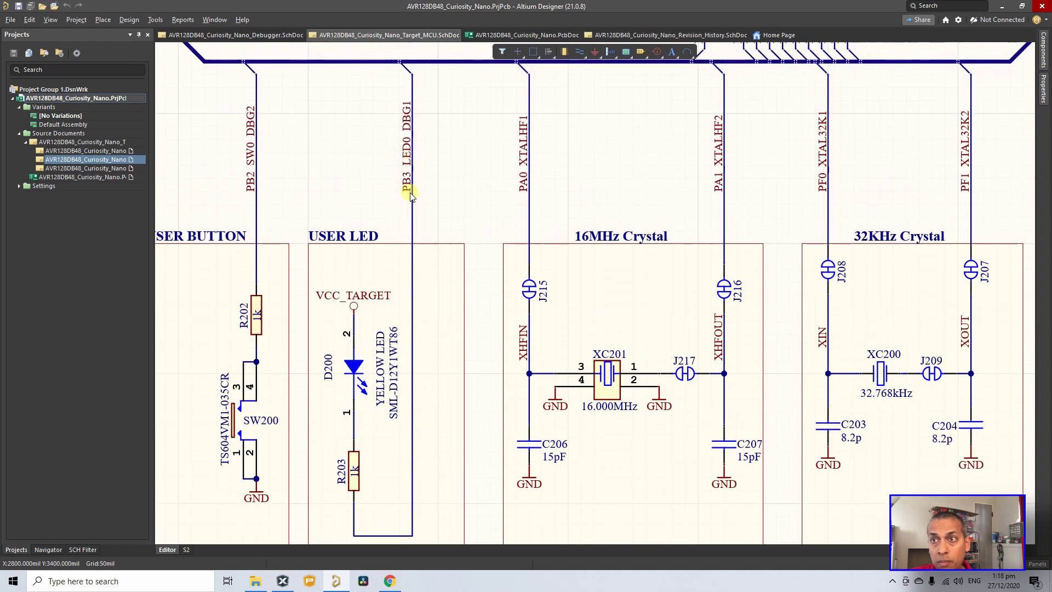
Step: Switch back to MPLAB X and assign Port B pin 3 as a GPIO output in the Pin Manager grid
scroll(453, 169, "down", 1, "ctrl")
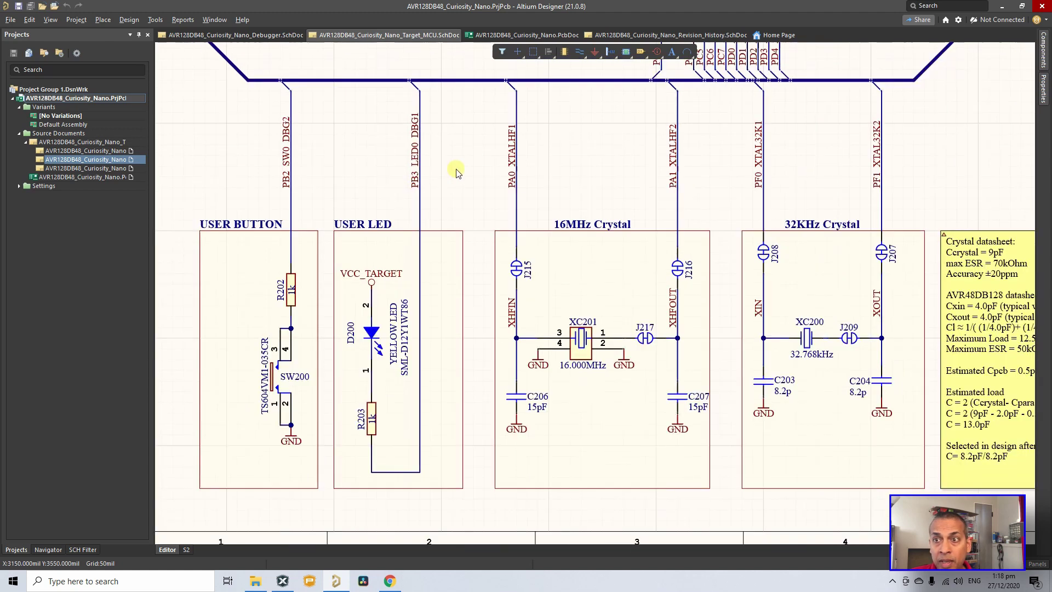
scroll(391, 271, "down", 1, "ctrl")
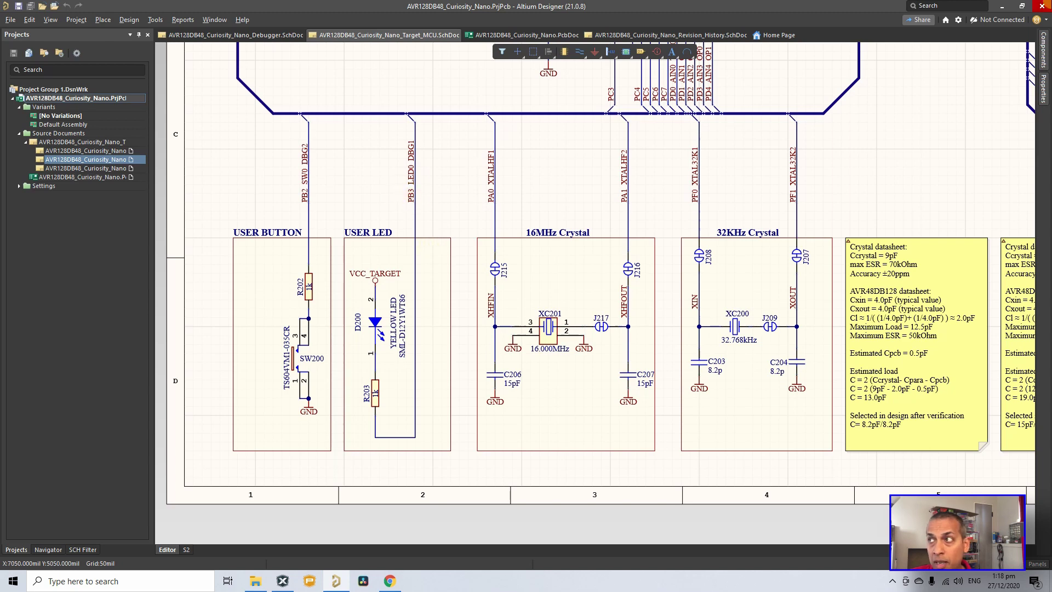
left_click(1002, 7)
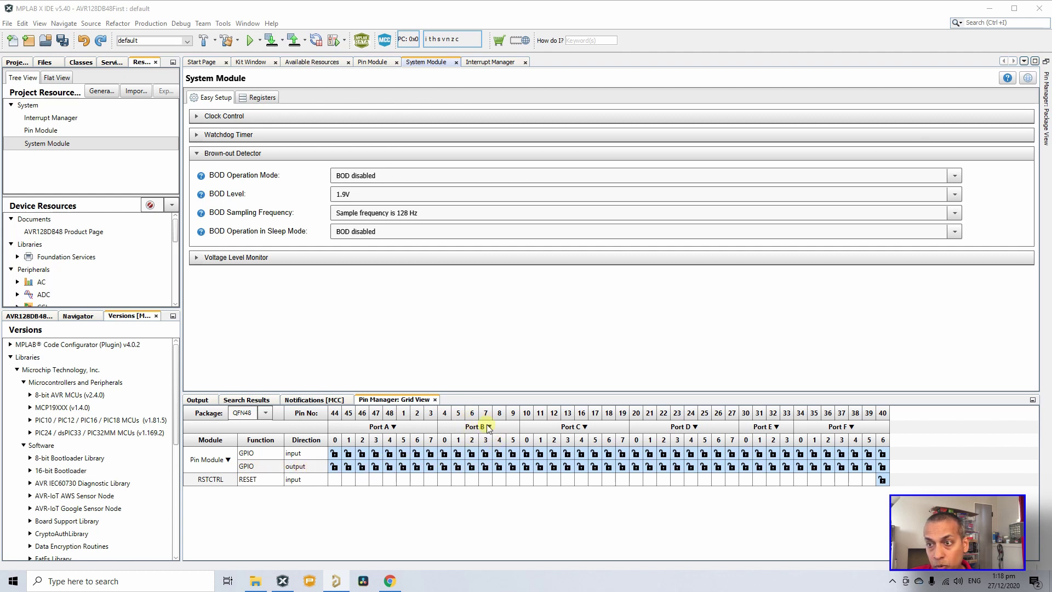
left_click(486, 468)
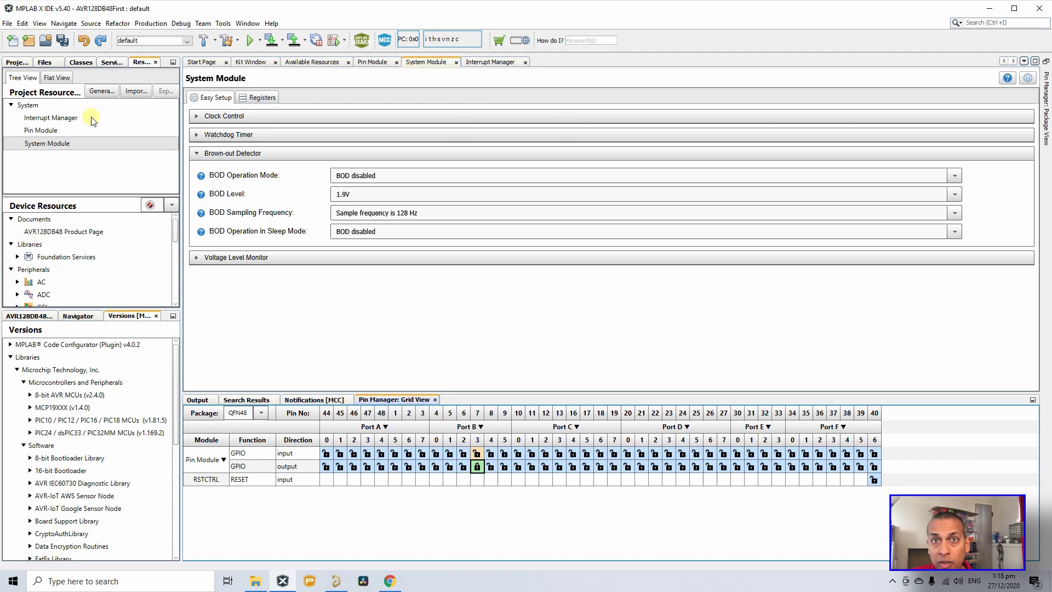
Step: Set the custom name of pin PB3 to Led in the Pin Module
left_click(49, 130)
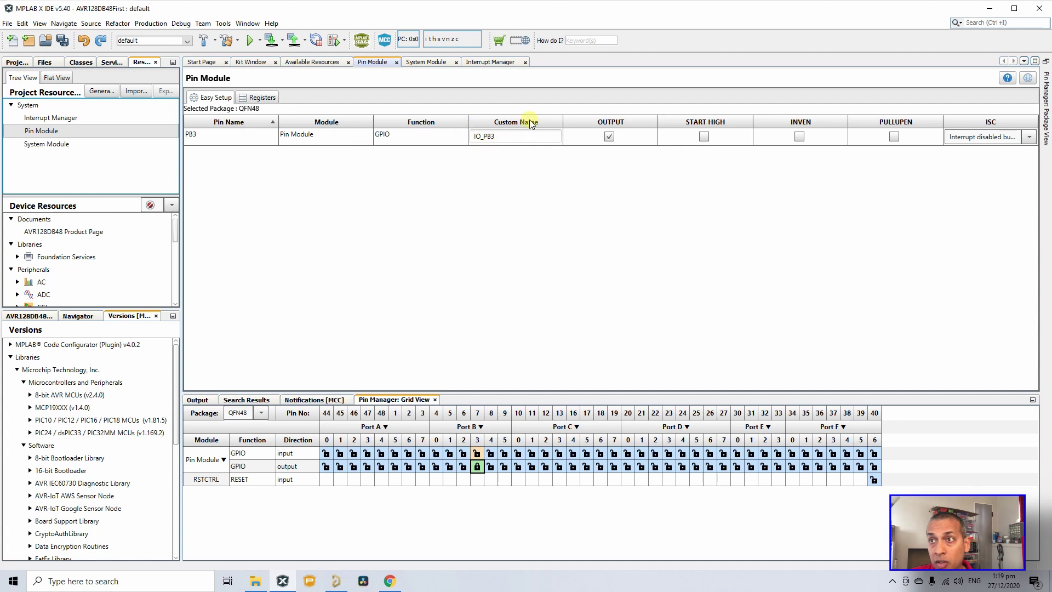
left_click(503, 138)
left_click_drag(503, 139, 460, 137)
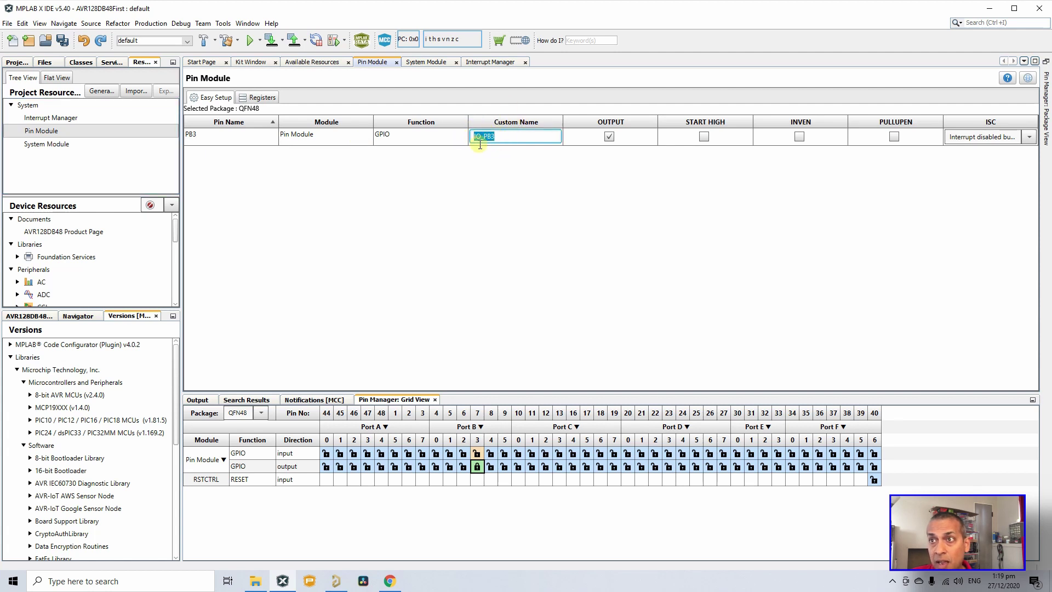
key("BackSpace")
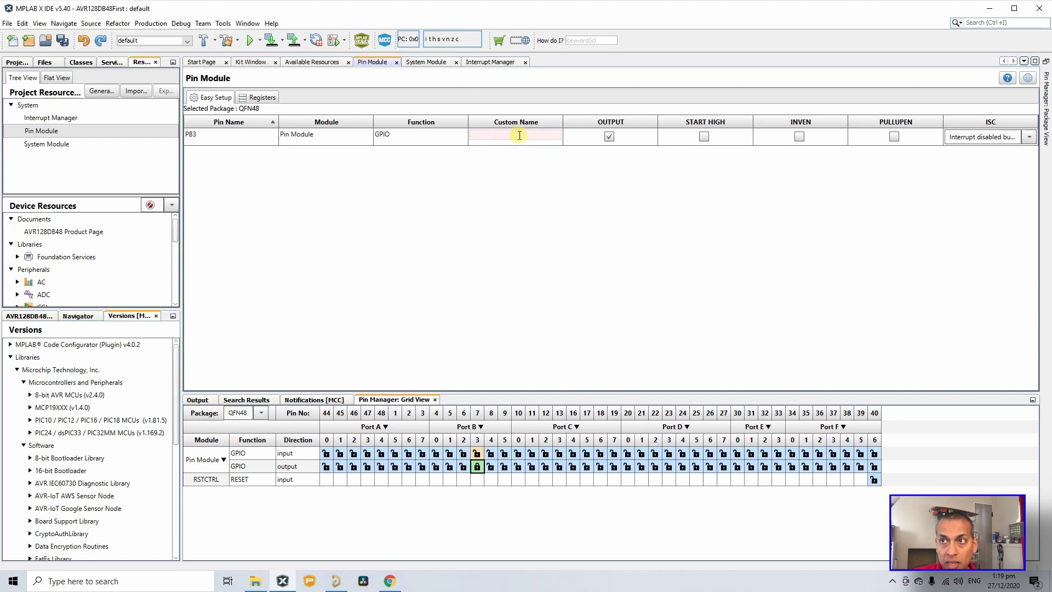
type("Led")
key("Return")
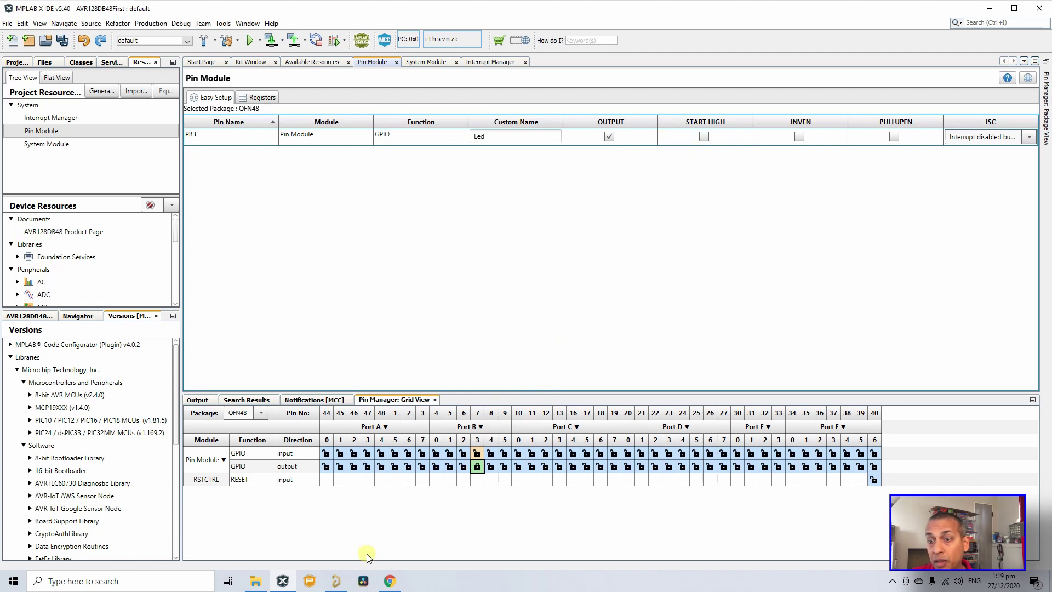
Step: Recheck the user LED schematic in Altium Designer, and review the Interrupt Manager and Pin Module settings back in MPLAB X
left_click(336, 581)
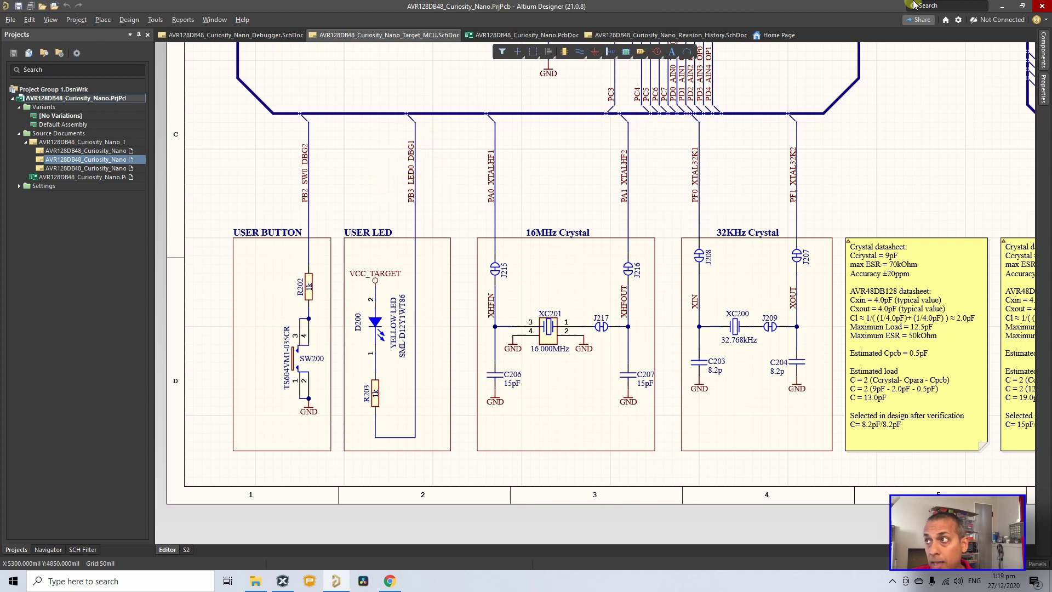
left_click(1002, 8)
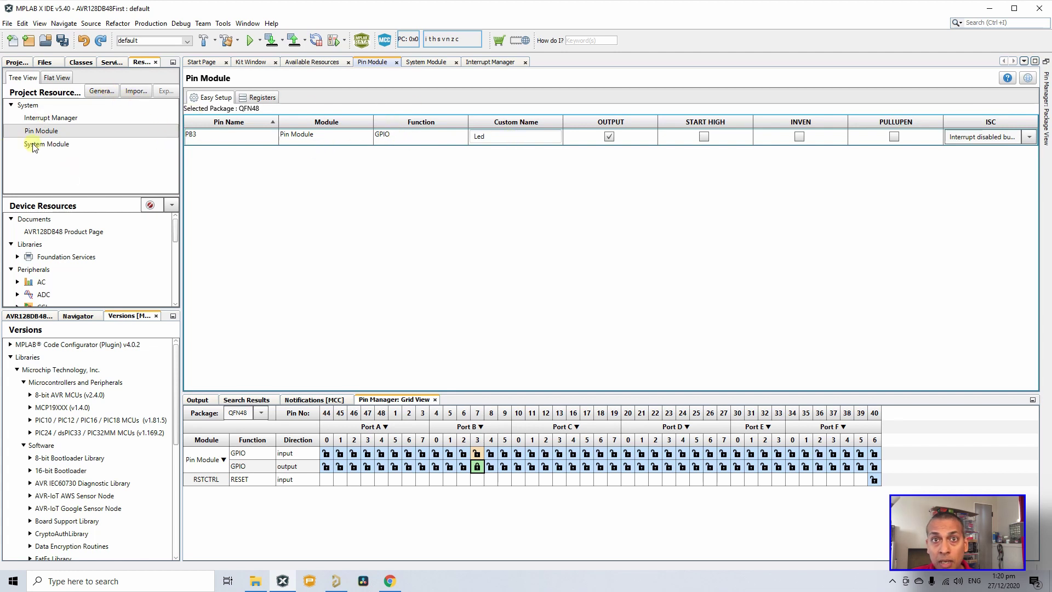
left_click(65, 121)
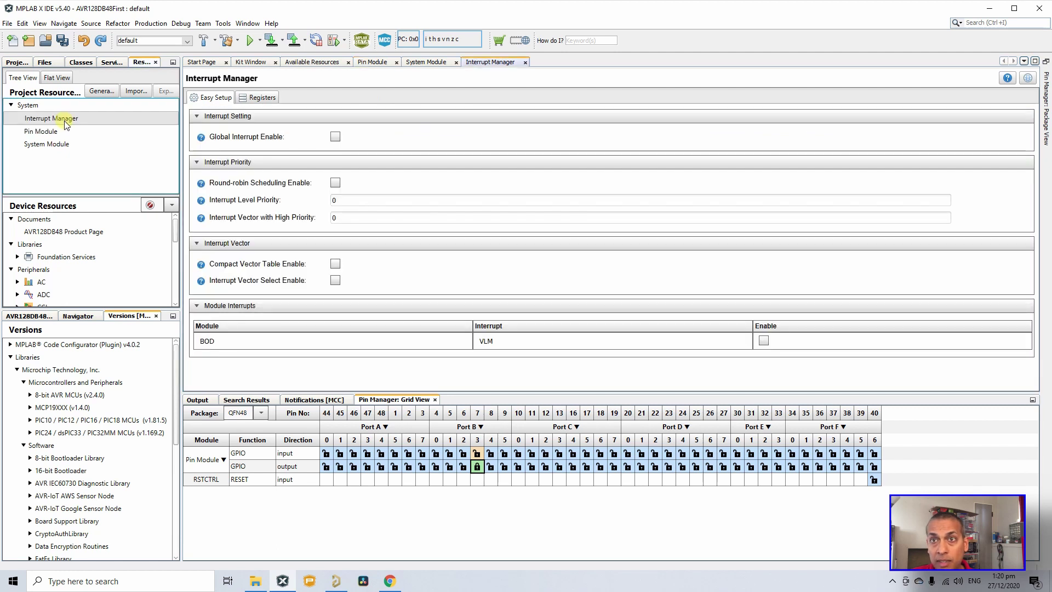
left_click(52, 131)
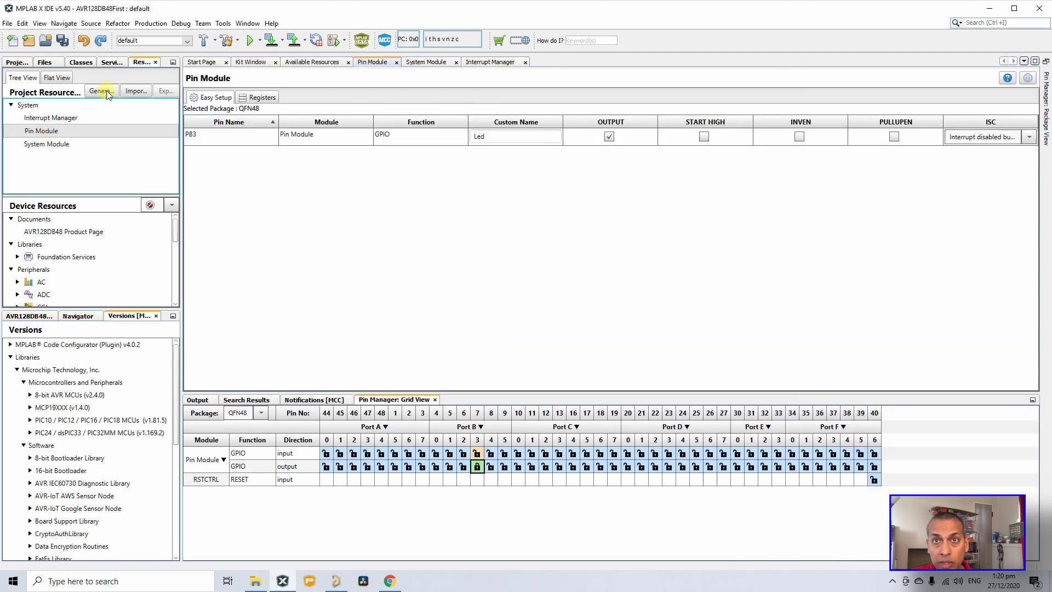
Step: Generate the project code from the configuration and close the MPLAB Code Configurator
left_click(107, 92)
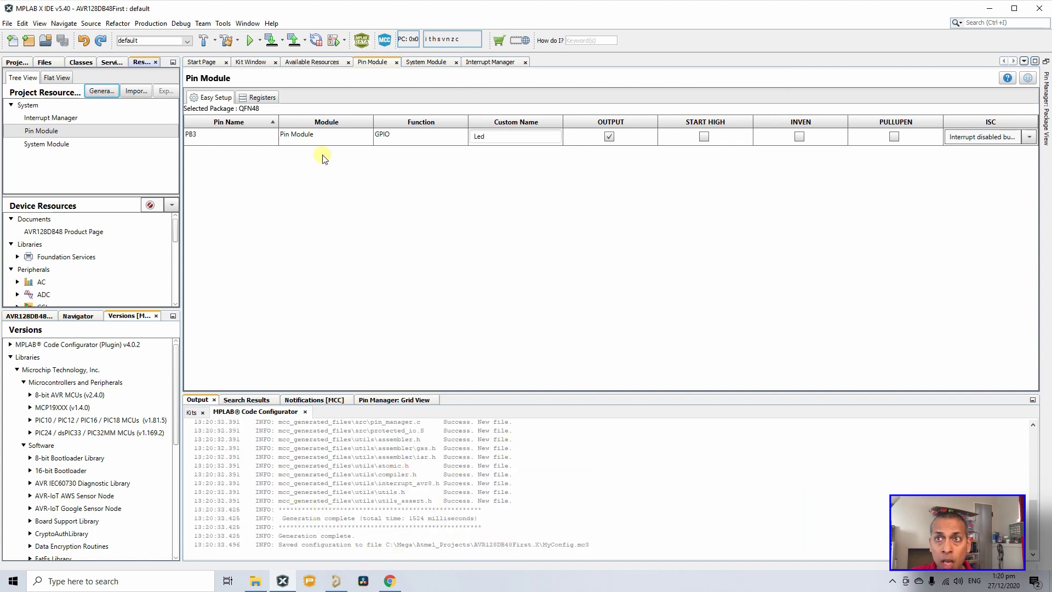
left_click(385, 41)
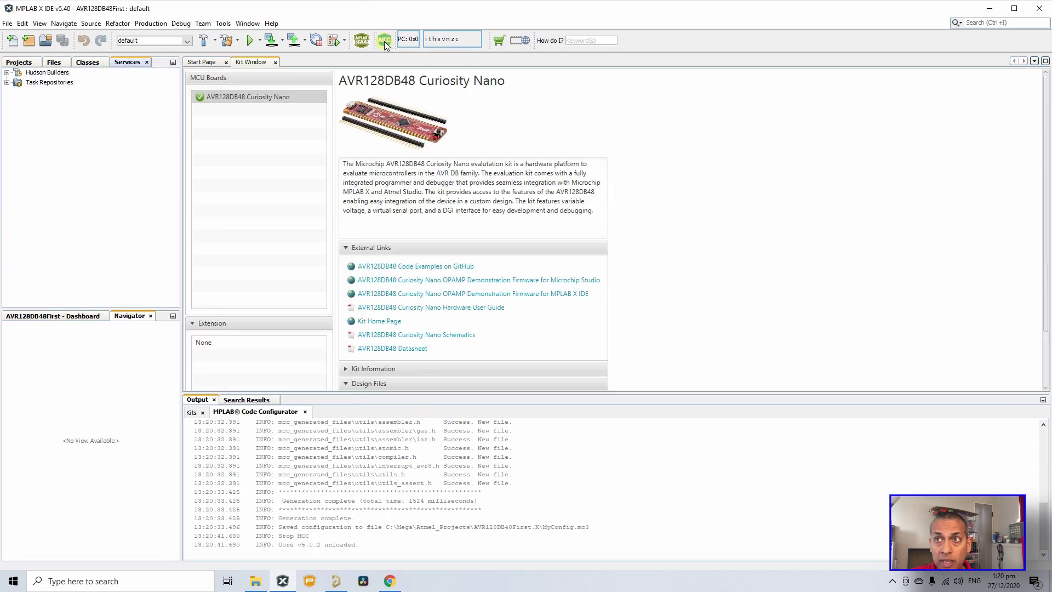
Step: Open main.c from the project's source files and go to the definition of its SYSTEM_Initialize call
left_click(19, 62)
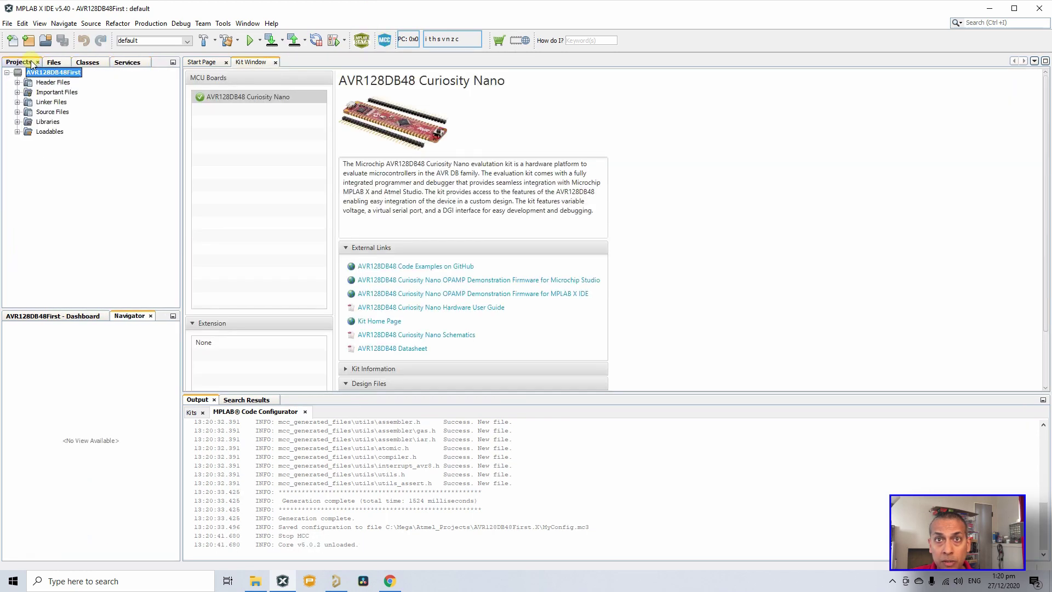
left_click(17, 112)
left_click(56, 122)
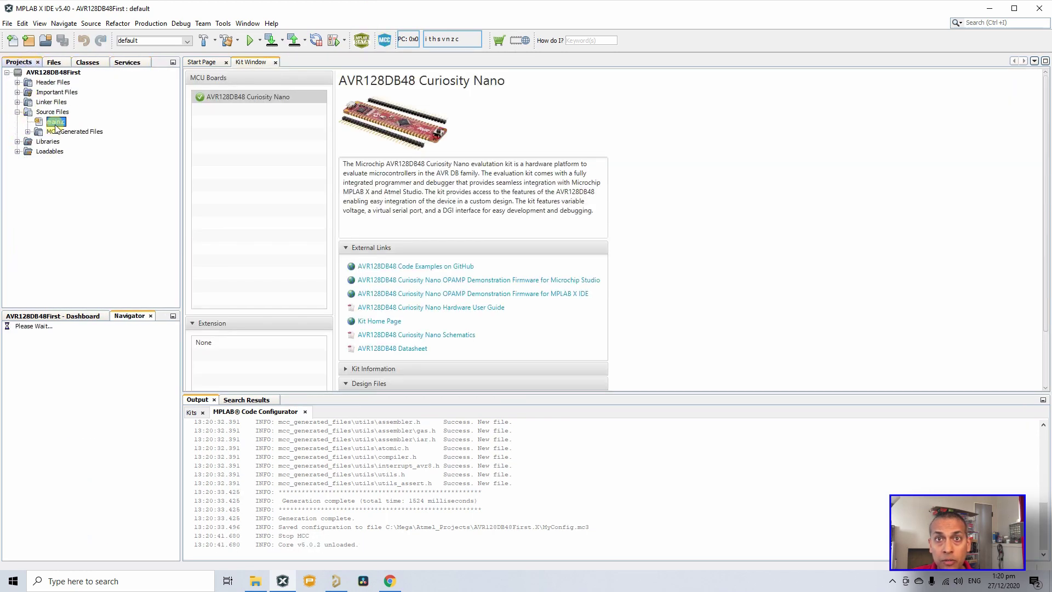
double_click(56, 122)
scroll(367, 152, "down", 7)
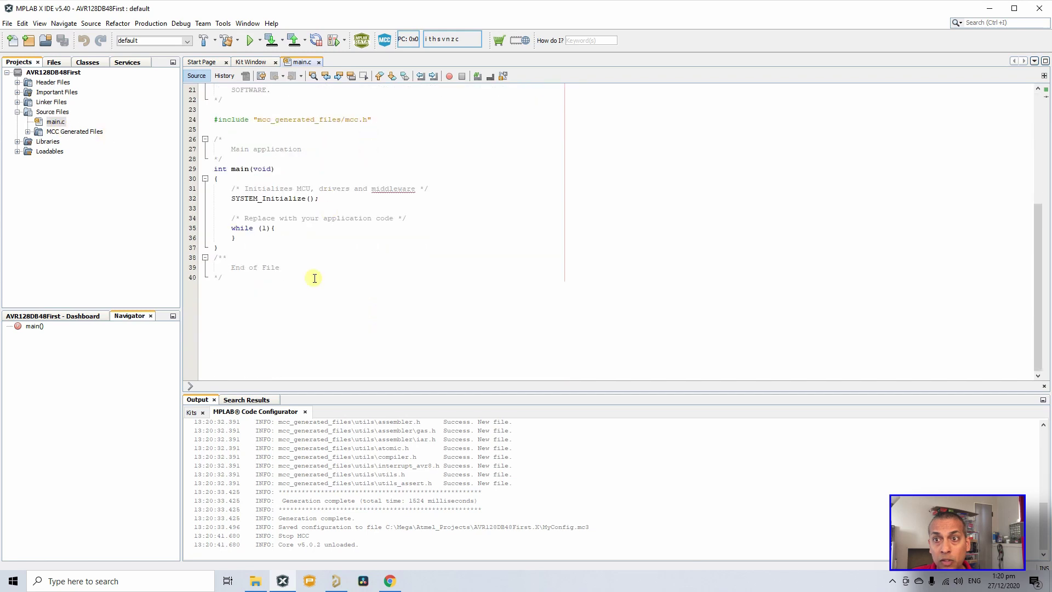
left_click(274, 200, "ctrl")
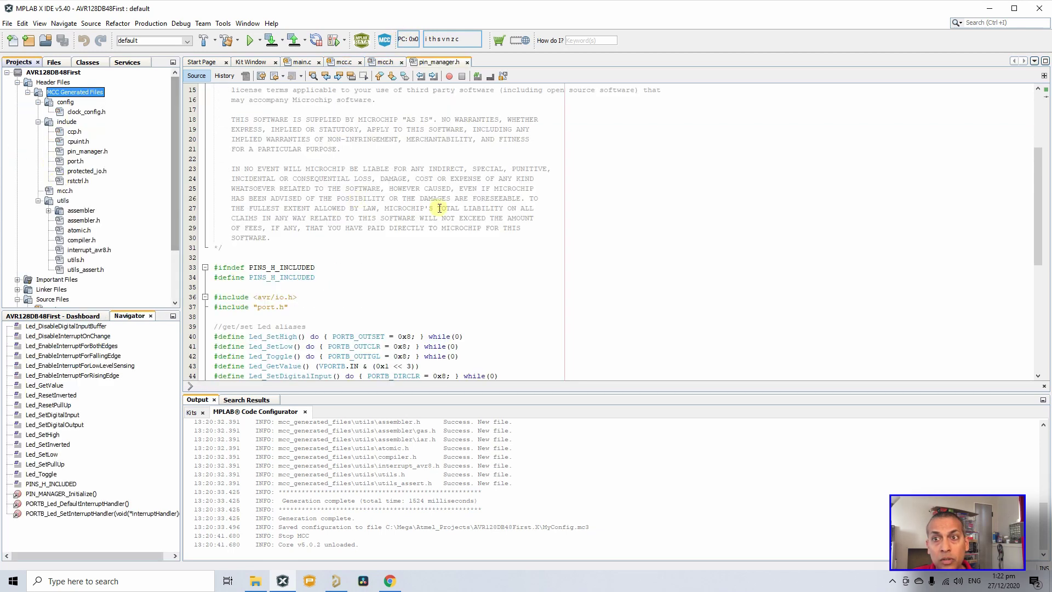
Step: Examine the generated Led get/set macros in the pin_manager.h header
scroll(439, 208, "down", 2)
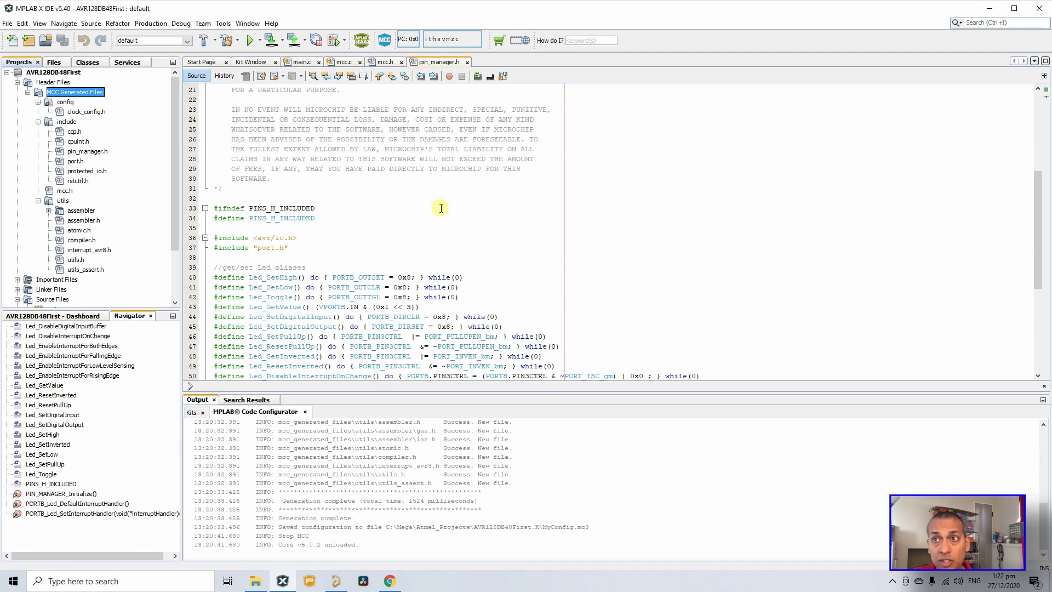
left_click(87, 151)
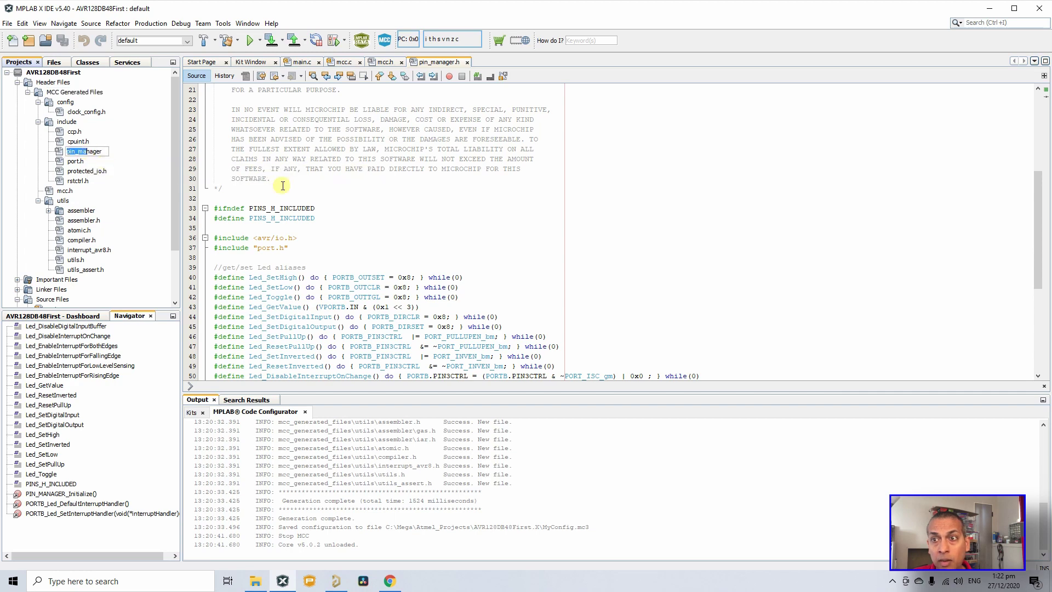
scroll(539, 189, "down", 3)
scroll(590, 182, "down", 1)
scroll(590, 182, "up", 2)
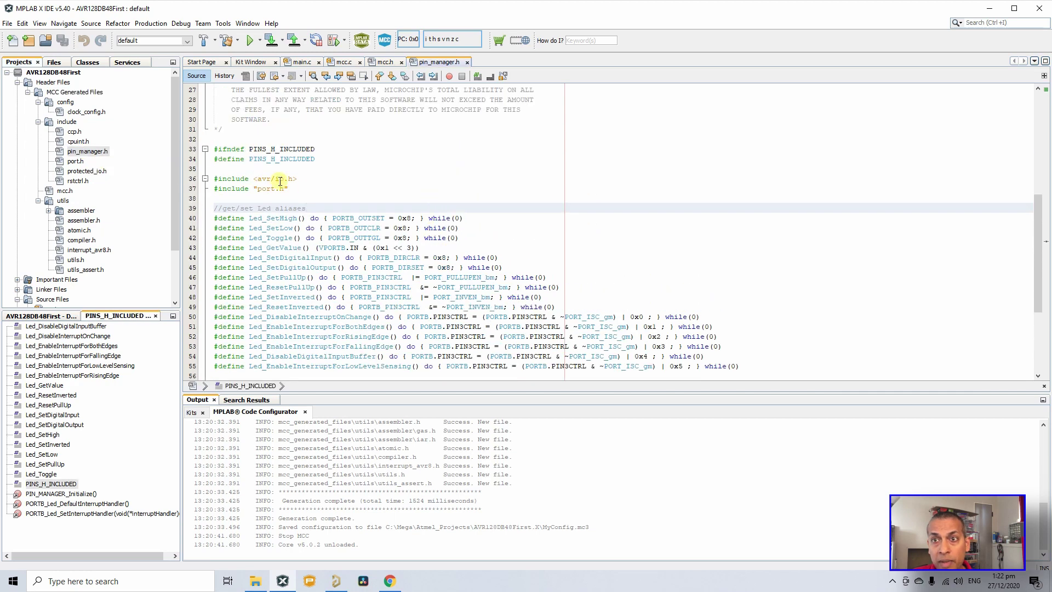
scroll(597, 189, "down", 2)
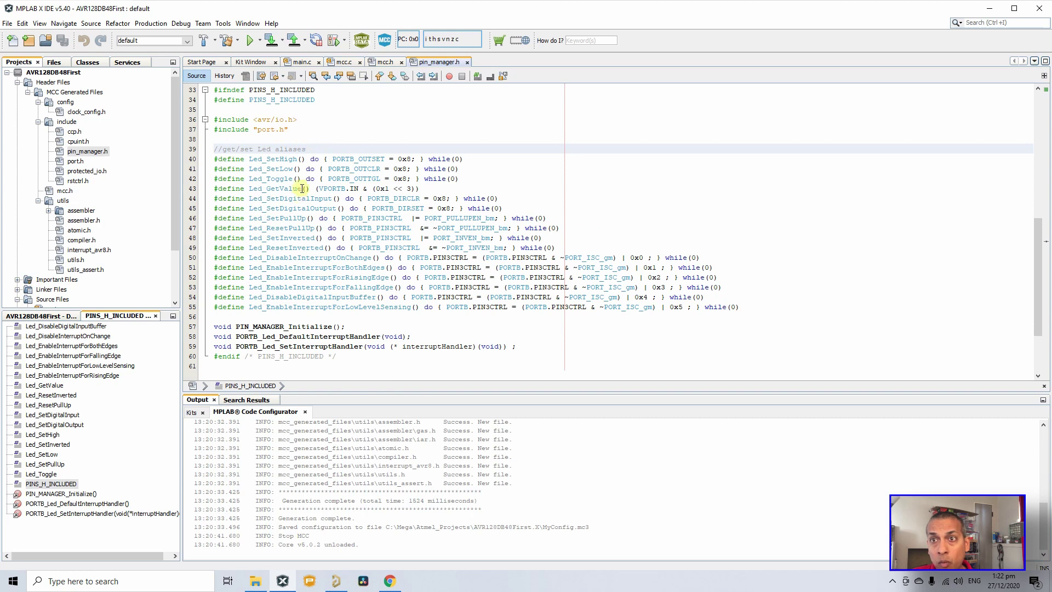
left_click(254, 159)
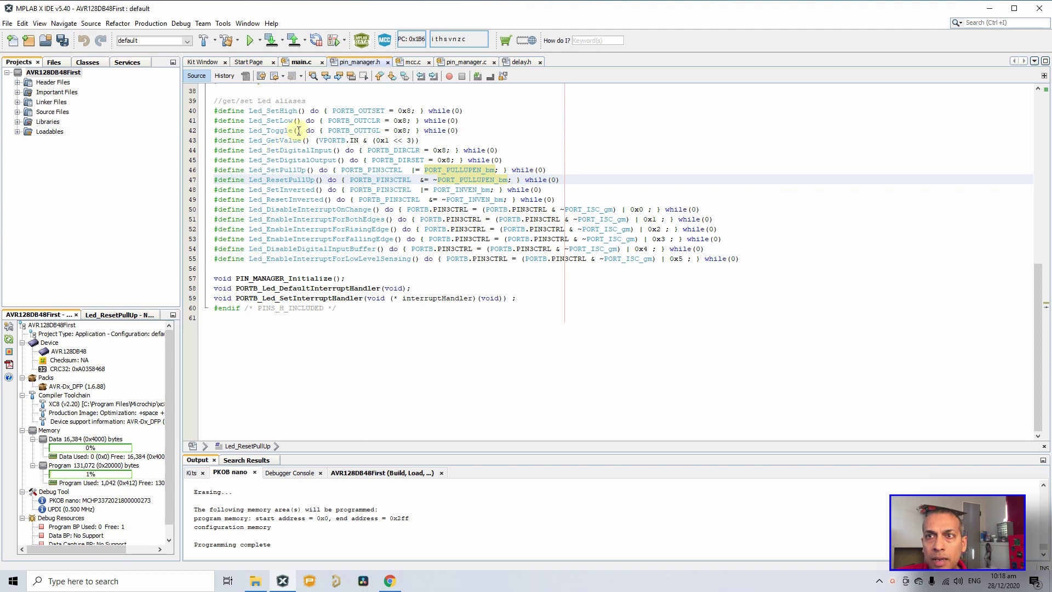
Step: Copy Led_Toggle() from pin_manager.h into the while (1) loop of main.c as a statement ending in a semicolon
left_click_drag(302, 130, 251, 132)
key("ctrl+c")
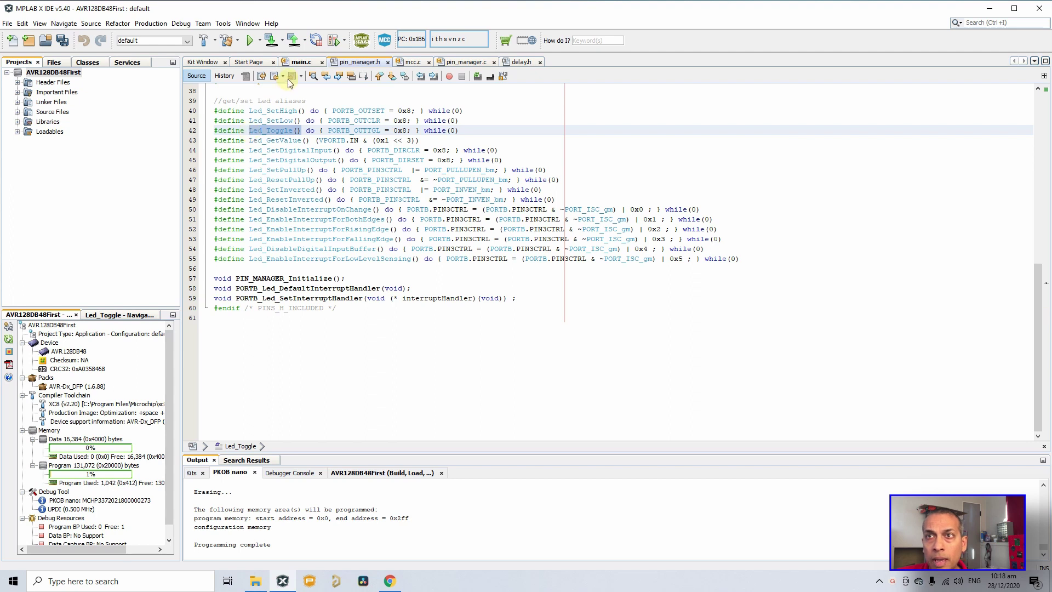
left_click(300, 62)
left_click(240, 279)
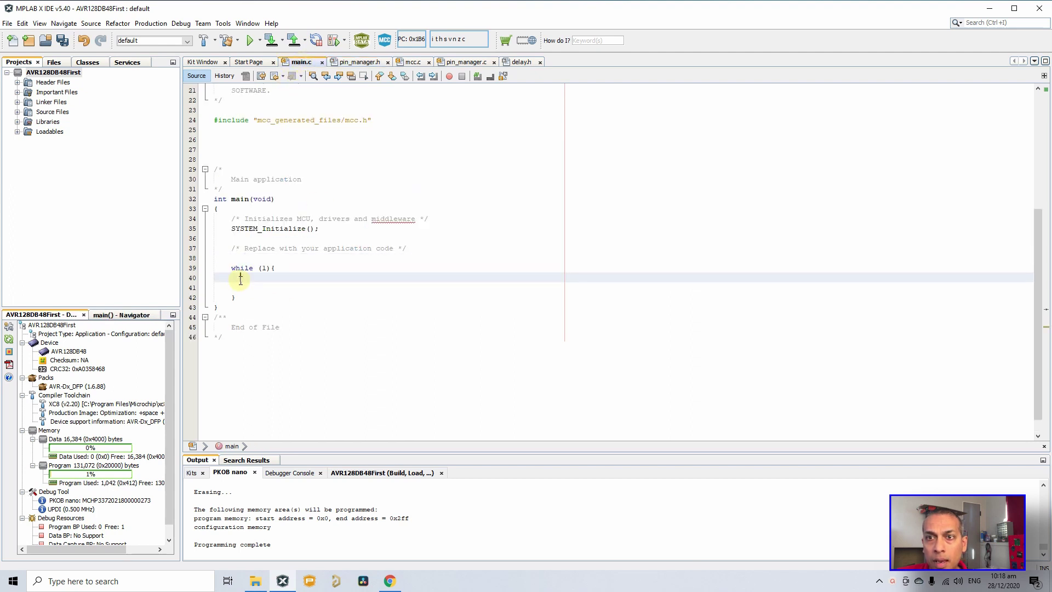
key("ctrl+v")
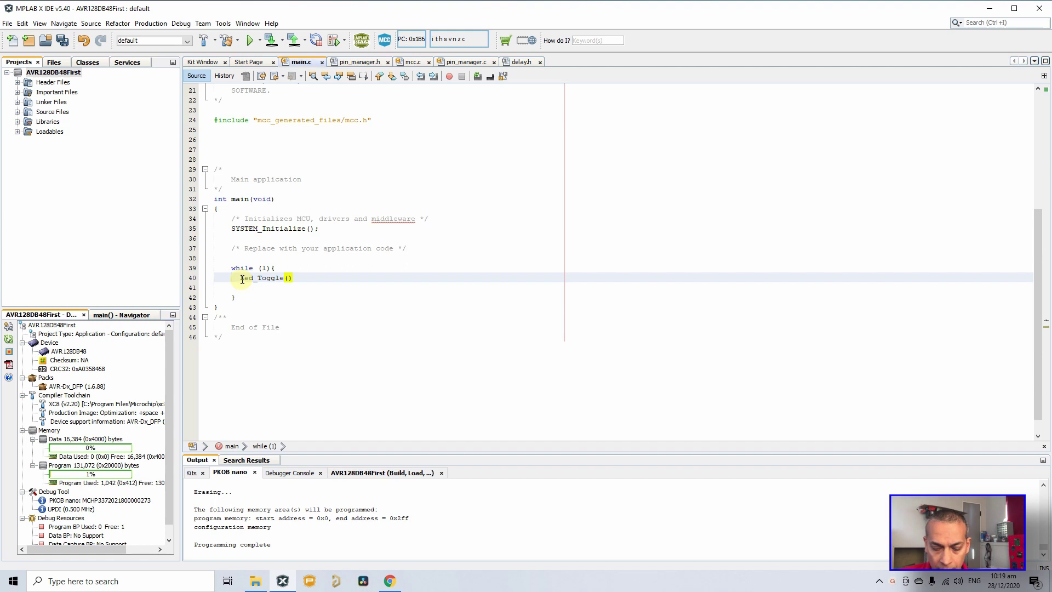
type(";")
key("Return")
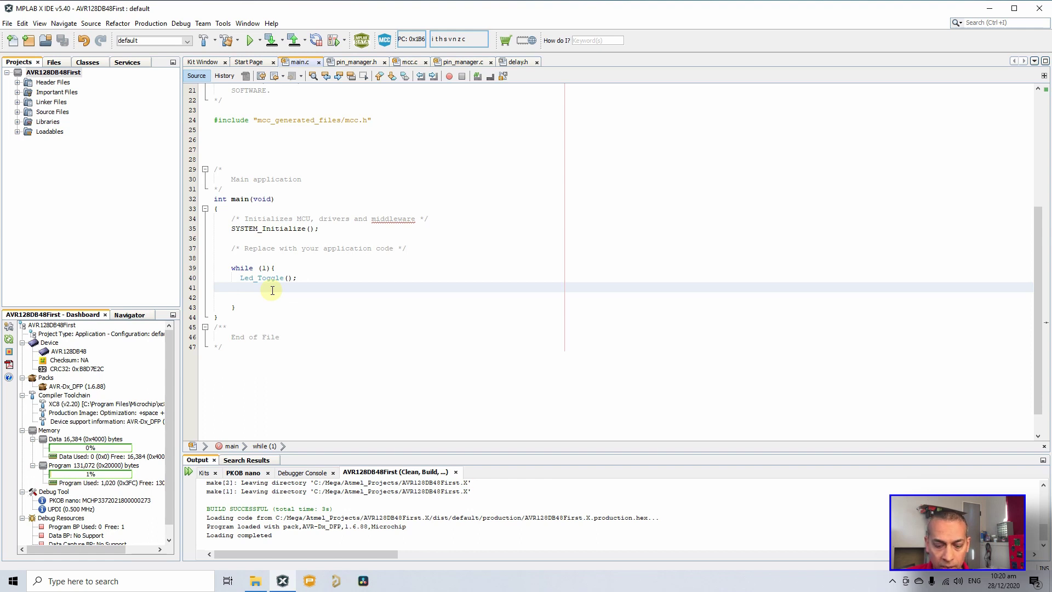
Step: Add a _delay_ms() call below Led_Toggle(); in the while loop and place the cursor inside its parentheses
type("_delay")
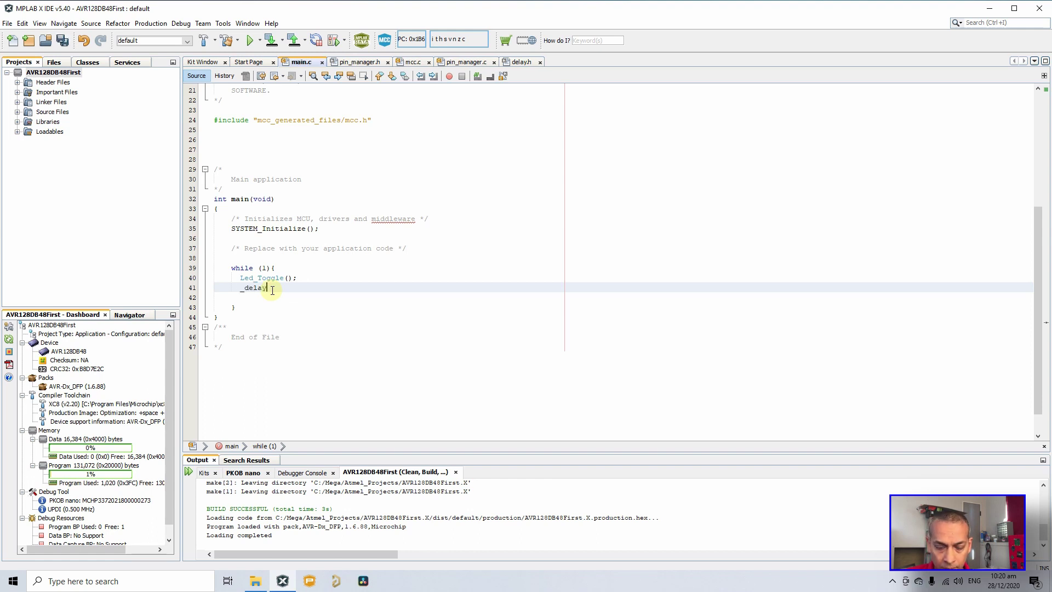
type("_ms(")
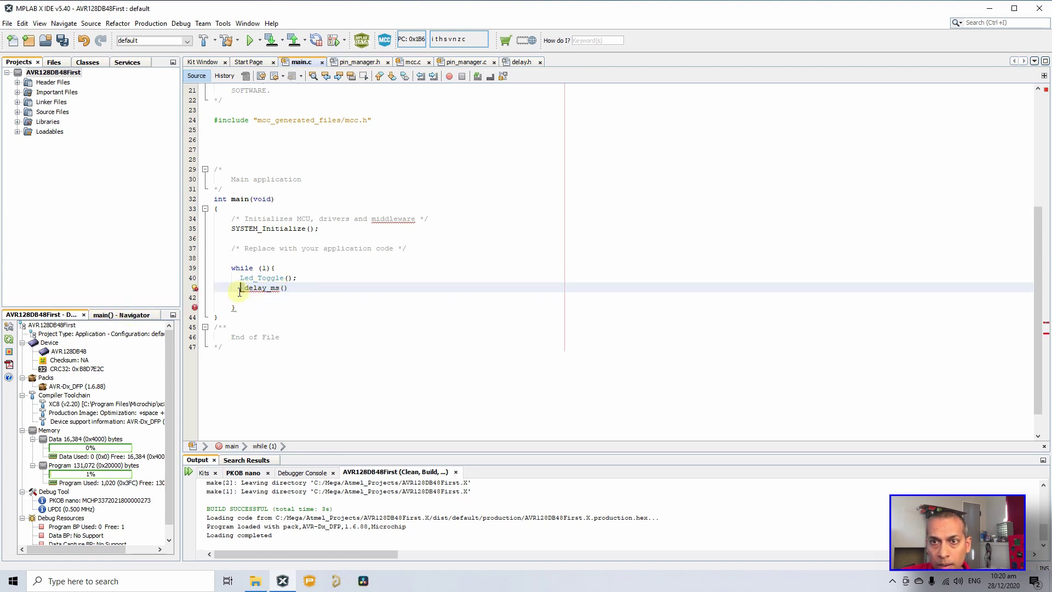
left_click(285, 287)
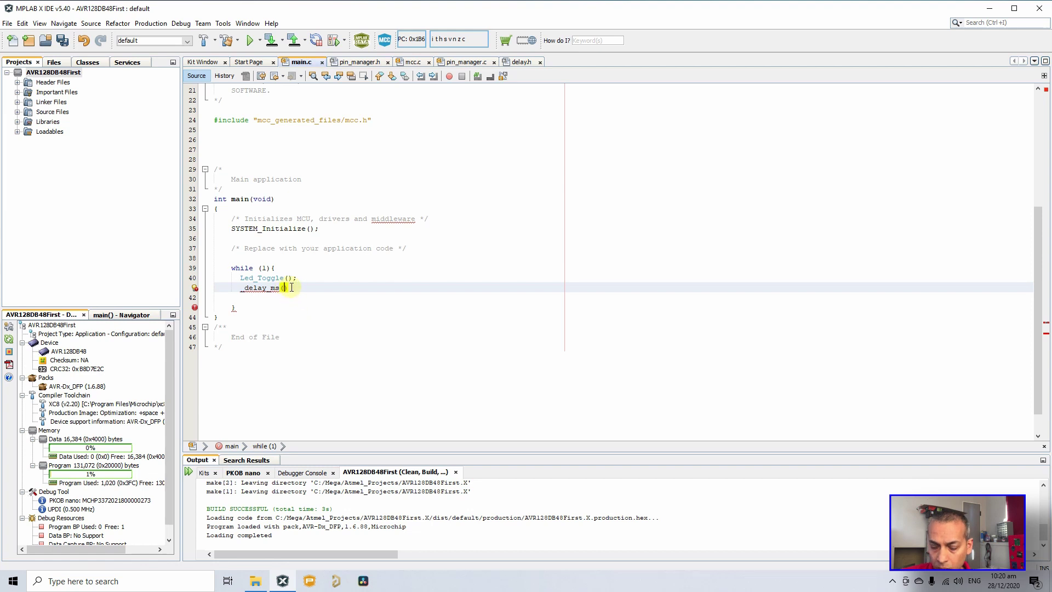